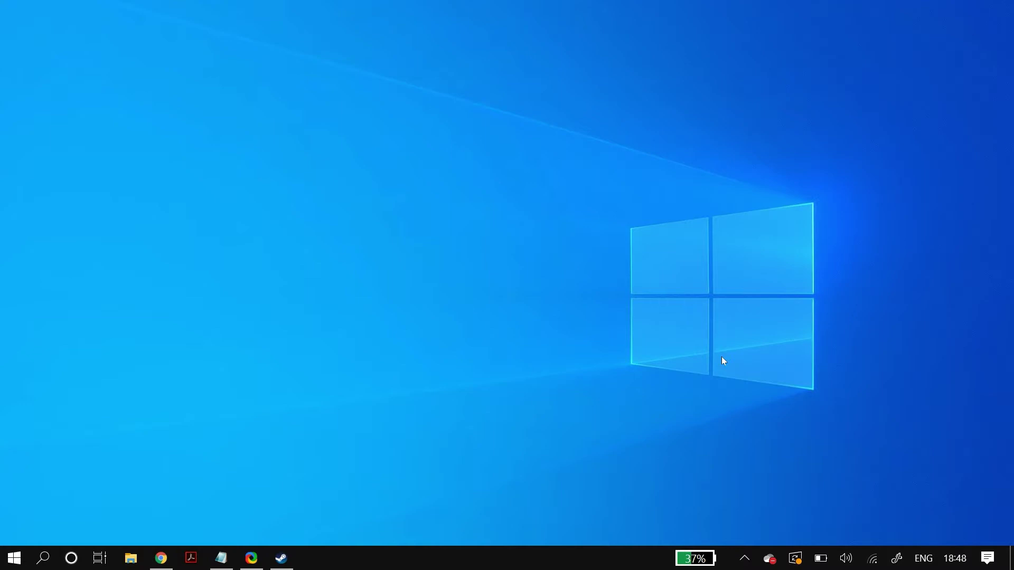
Step: Expand the hidden system-tray icons to reach the Bitdefender antivirus icon
{"action": "left_click", "coordinate": [745, 558]}
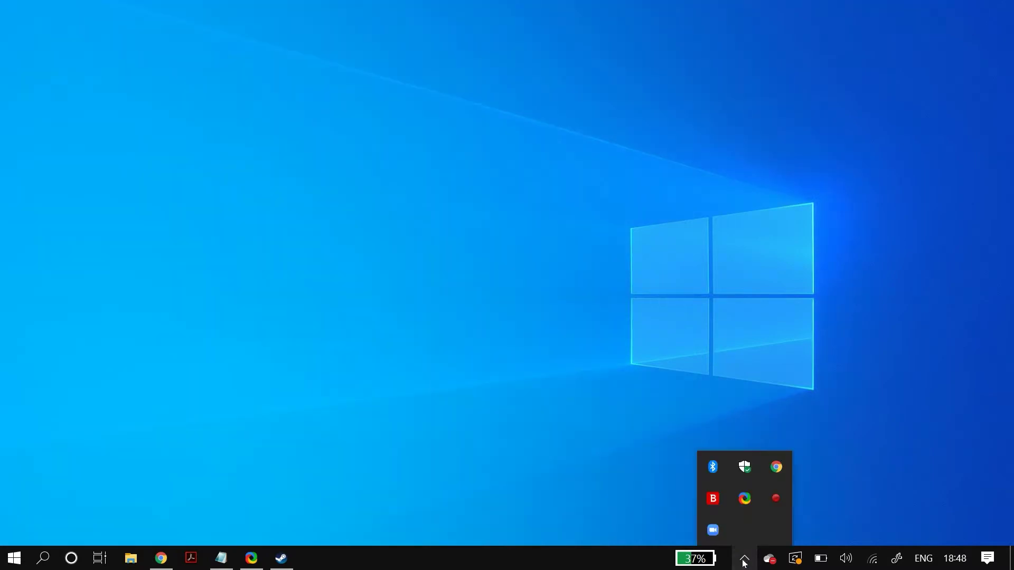
Step: Turn Bitdefender's Protection Shield off and back on, then close both antivirus windows
{"action": "left_click", "coordinate": [713, 510]}
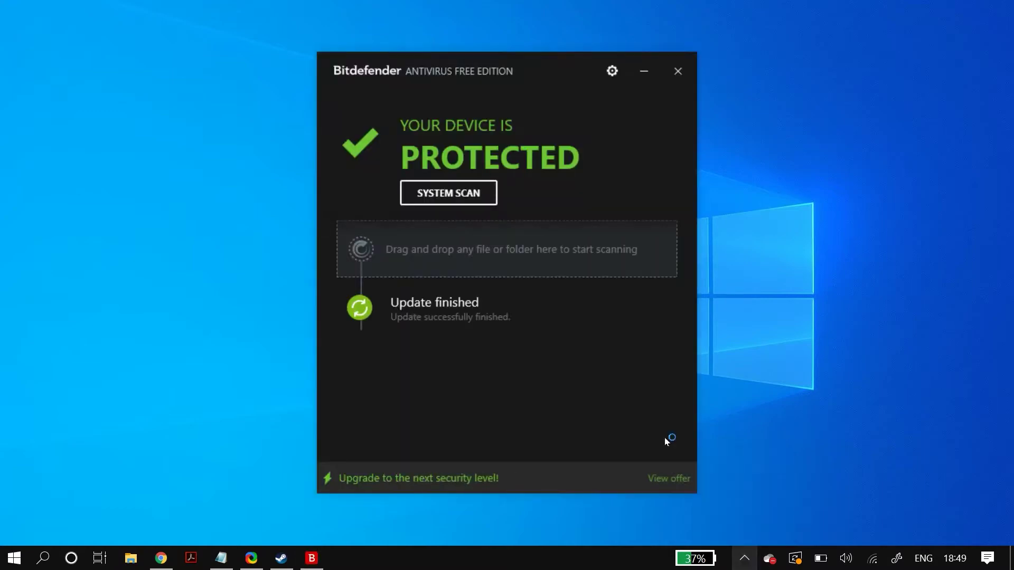
{"action": "left_click", "coordinate": [611, 73]}
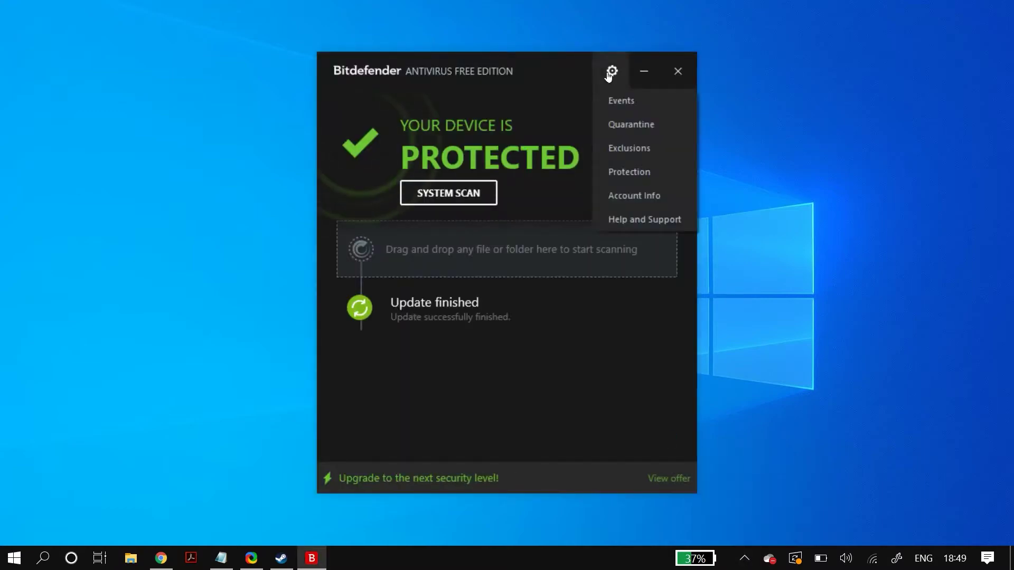
{"action": "left_click", "coordinate": [640, 179]}
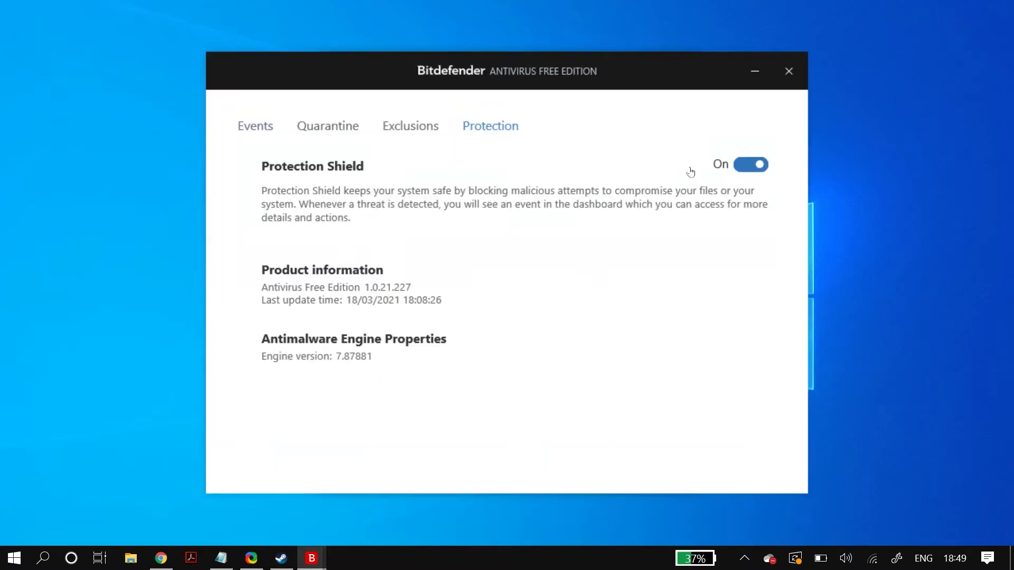
{"action": "left_click", "coordinate": [756, 174]}
{"action": "left_click", "coordinate": [756, 174]}
{"action": "left_click", "coordinate": [789, 74]}
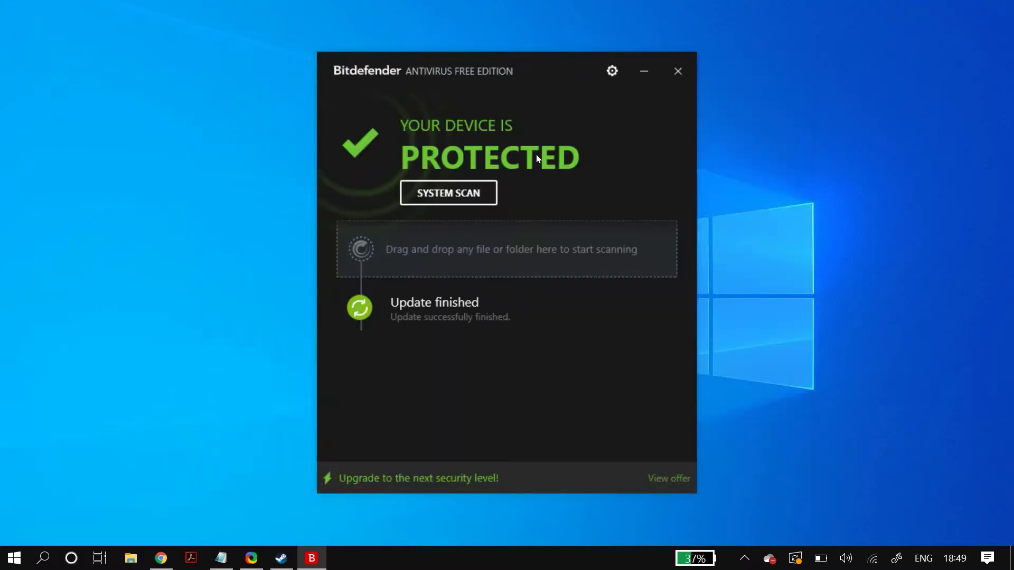
{"action": "left_click", "coordinate": [677, 72]}
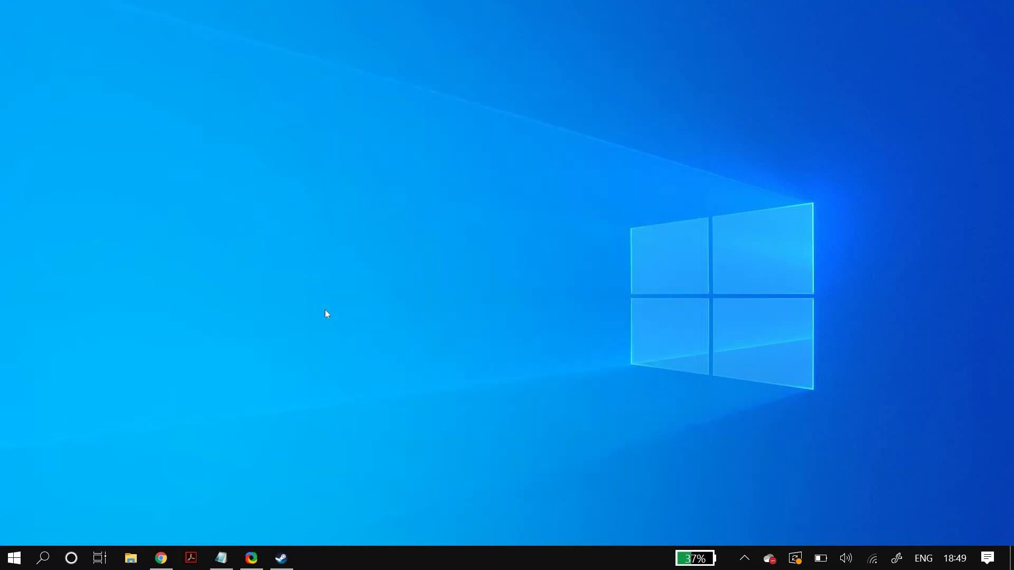
{"action": "key", "text": "super"}
{"action": "type", "text": "fir"}
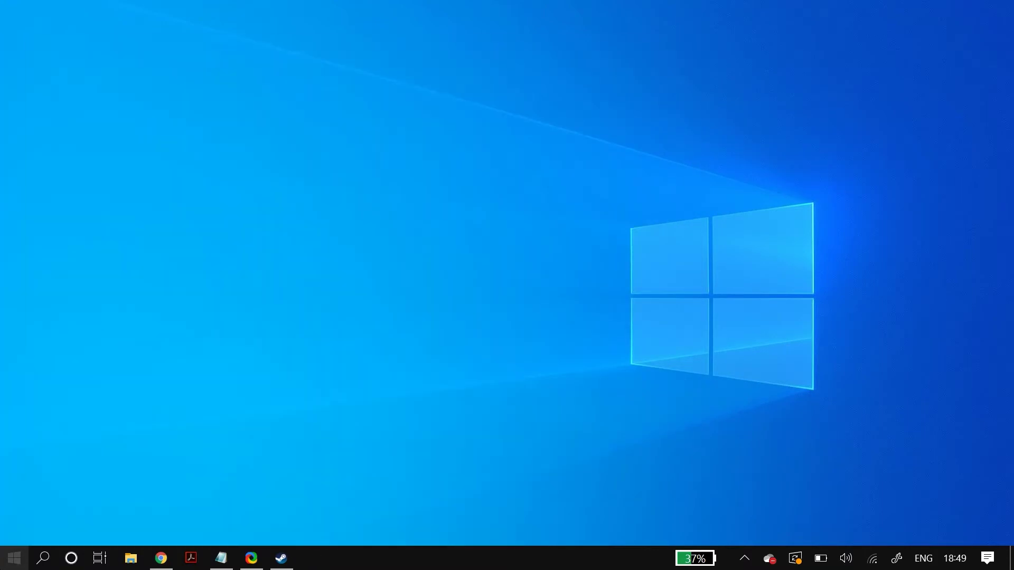
{"action": "type", "text": "ewal"}
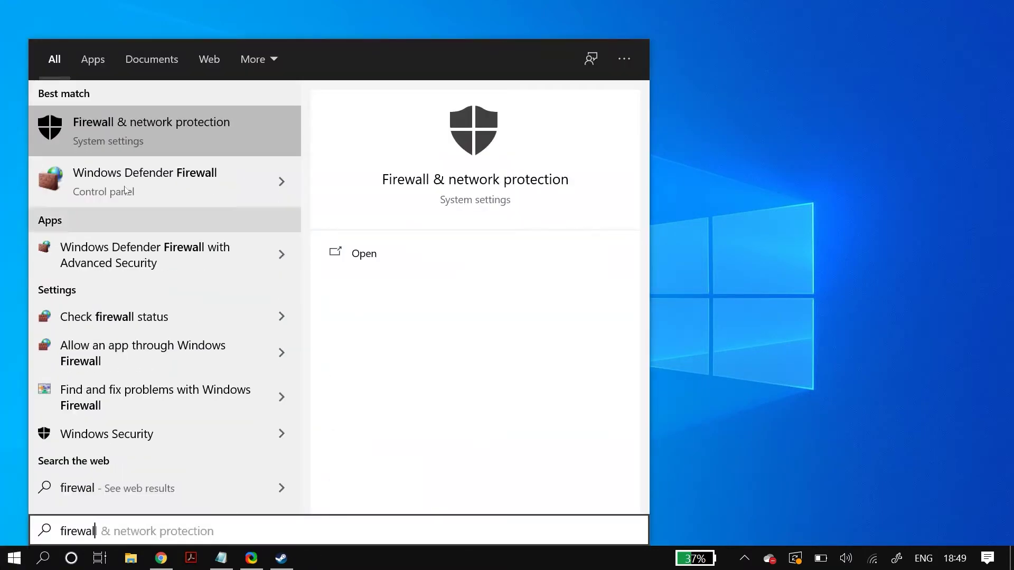
{"action": "left_click", "coordinate": [207, 137]}
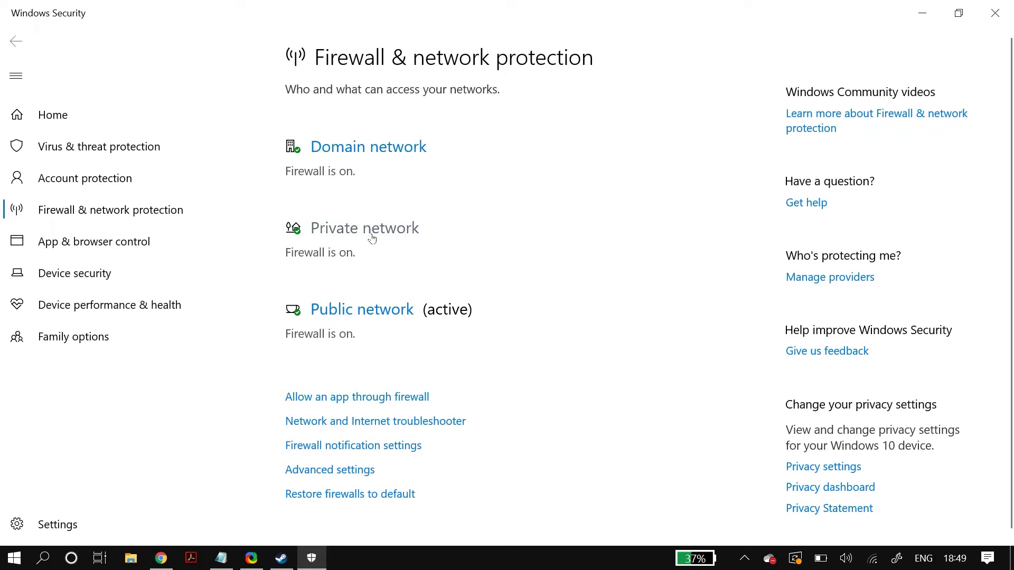
{"action": "left_click", "coordinate": [392, 148]}
{"action": "left_click", "coordinate": [311, 319]}
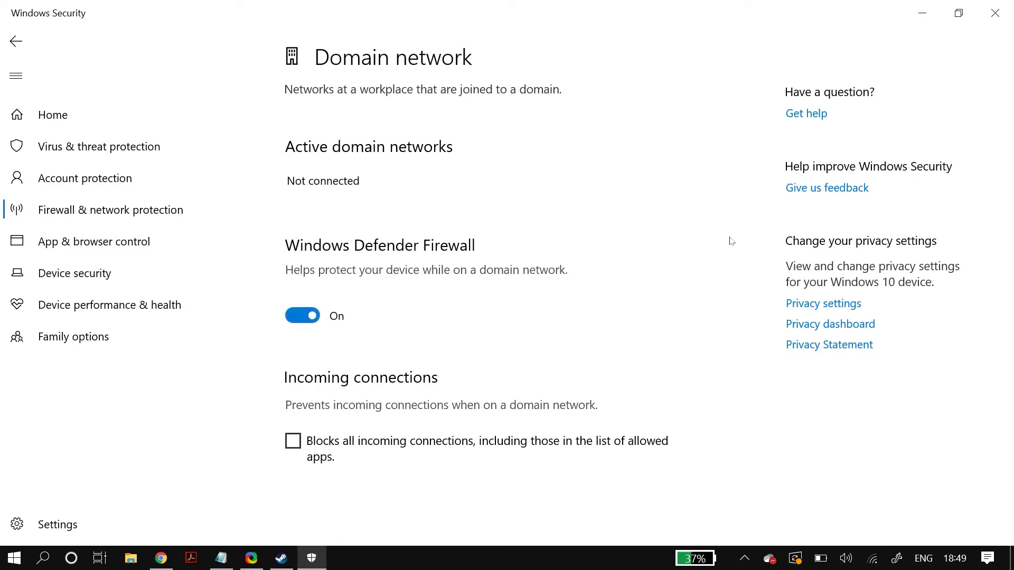
{"action": "left_click", "coordinate": [1009, 11]}
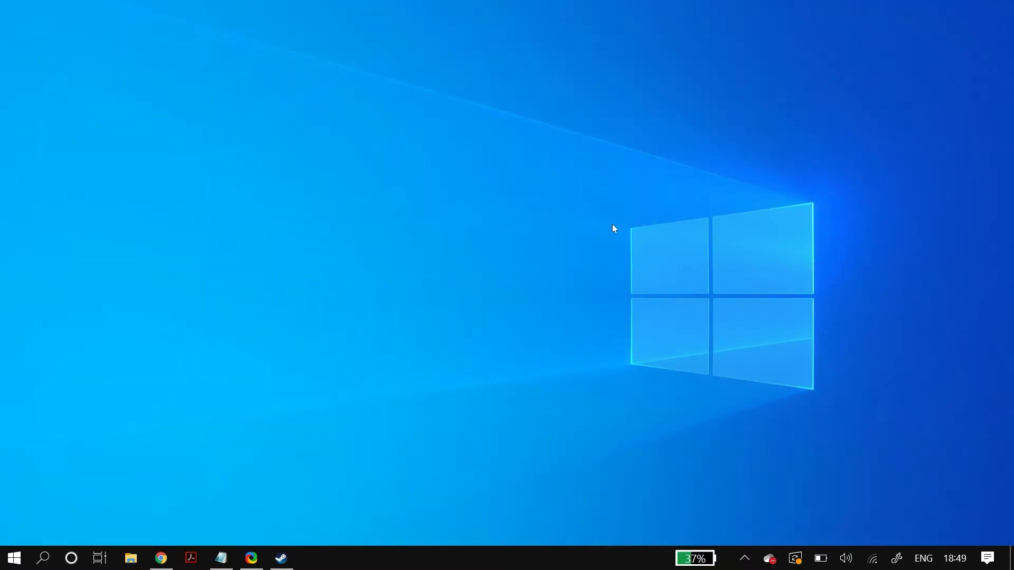
Step: End the Steam Client Bootstrapper task in Task Manager, then close Task Manager
{"action": "right_click", "coordinate": [448, 557]}
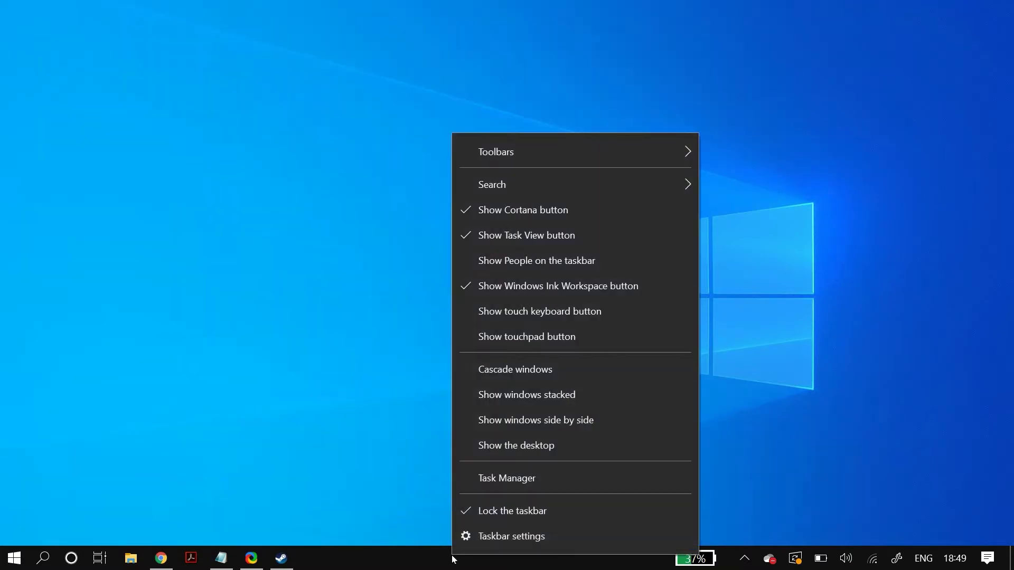
{"action": "left_click", "coordinate": [568, 483]}
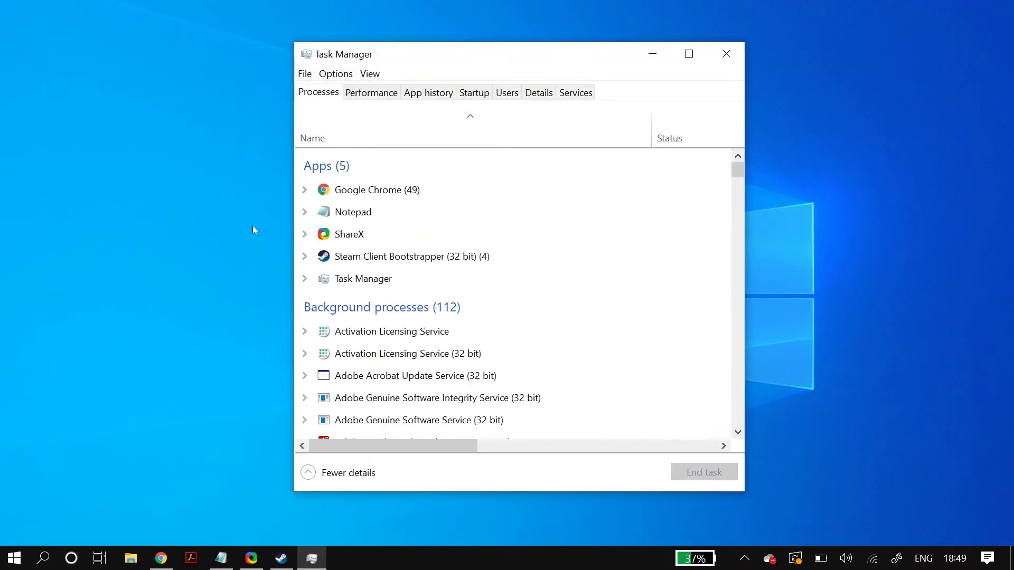
{"action": "left_click", "coordinate": [402, 256]}
{"action": "left_click", "coordinate": [703, 472]}
{"action": "left_click_drag", "start_coordinate": [737, 170], "coordinate": [728, 114]}
{"action": "left_click", "coordinate": [727, 55]}
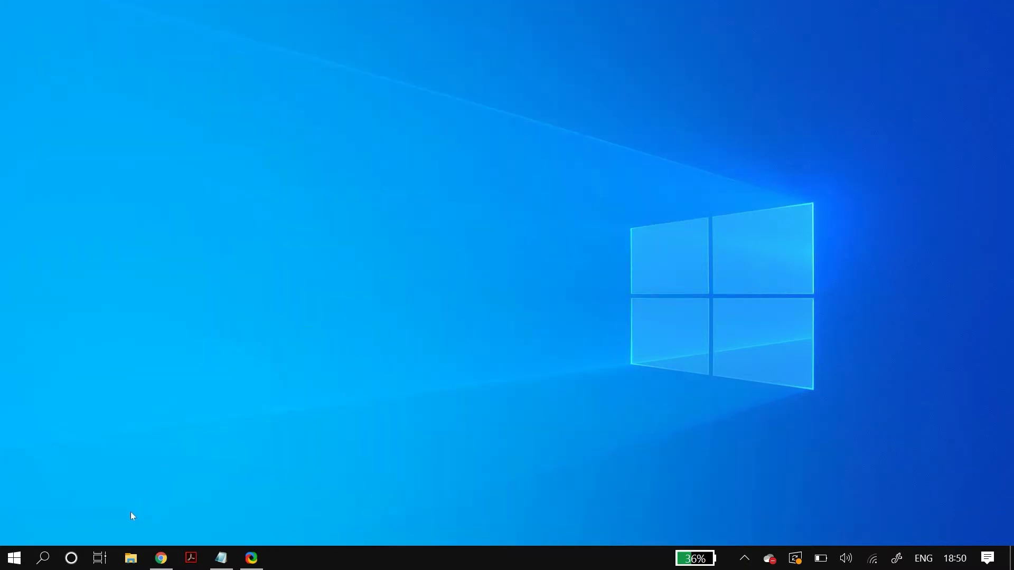
Step: Open C:\Program Files (x86)\Steam in File Explorer, sorting by date modified
{"action": "key", "text": "super+e"}
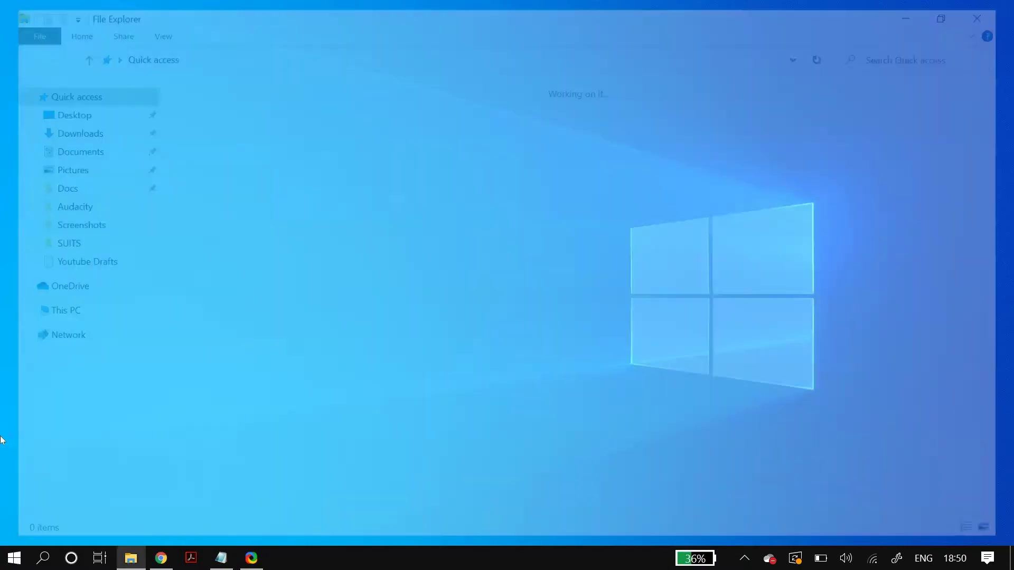
{"action": "left_click", "coordinate": [19, 314]}
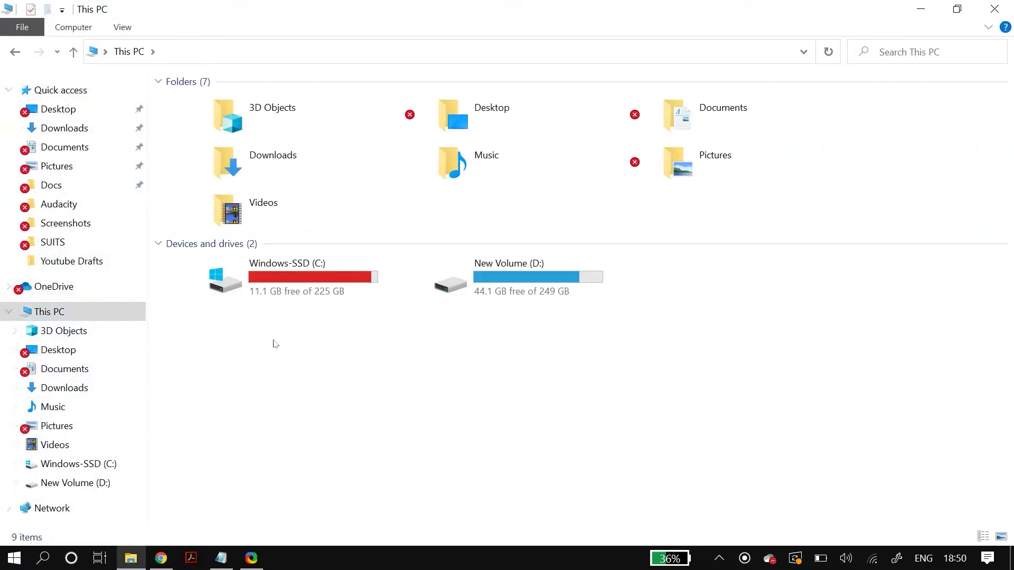
{"action": "double_click", "coordinate": [292, 288]}
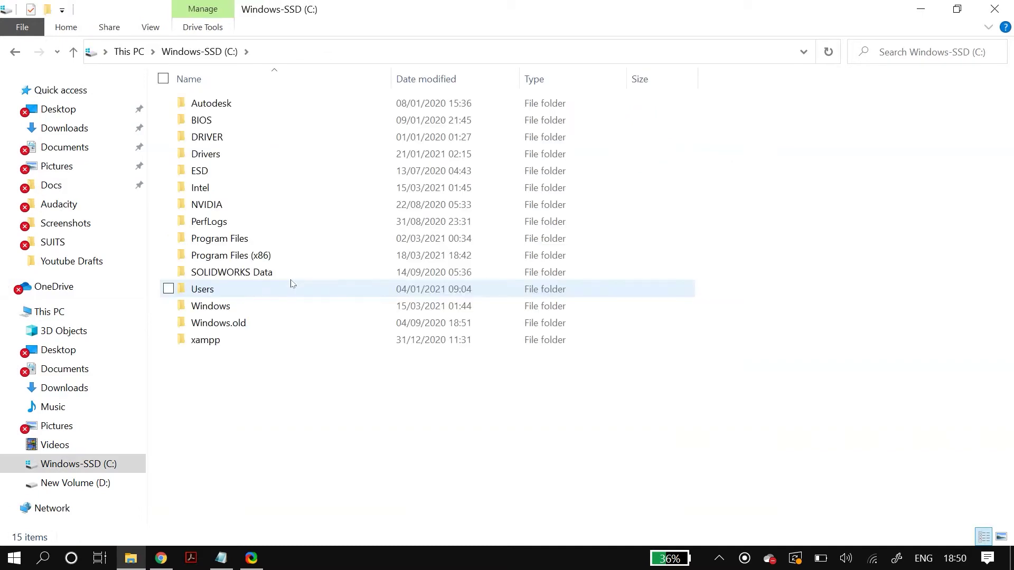
{"action": "double_click", "coordinate": [292, 256]}
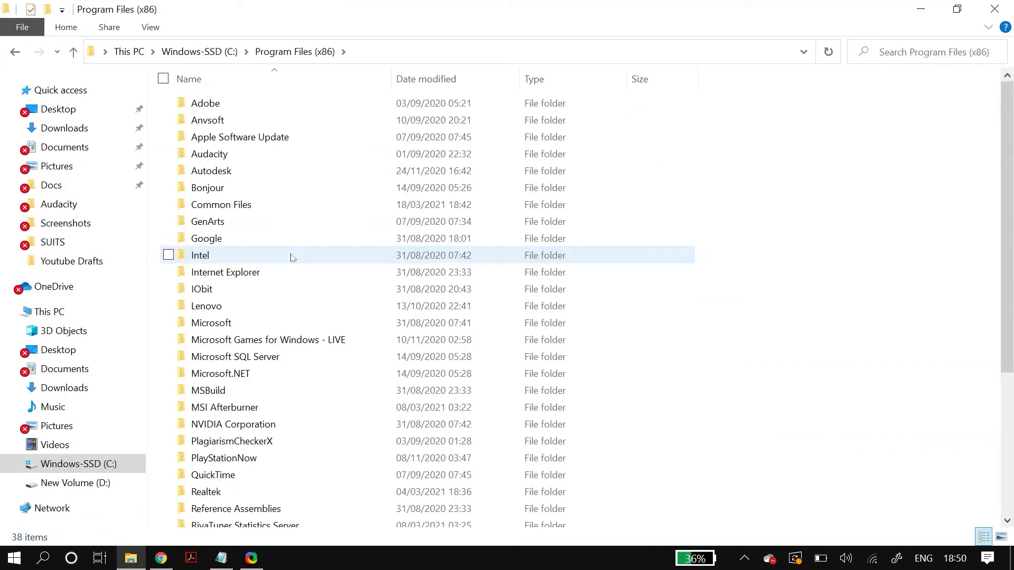
{"action": "left_click", "coordinate": [454, 79]}
{"action": "double_click", "coordinate": [334, 110]}
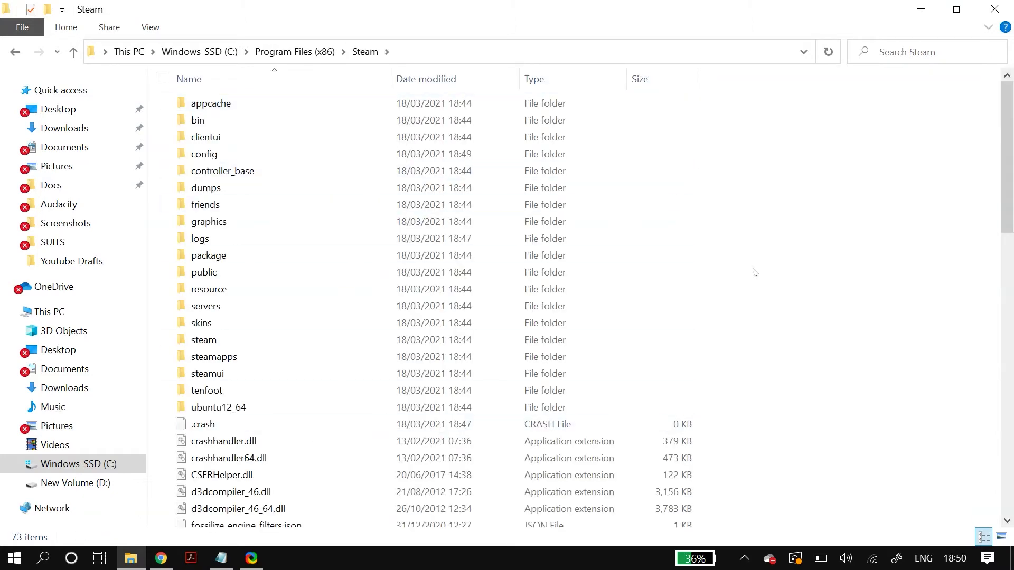
Step: Delete the bin and package folders from the Steam folder
{"action": "left_click", "coordinate": [211, 121]}
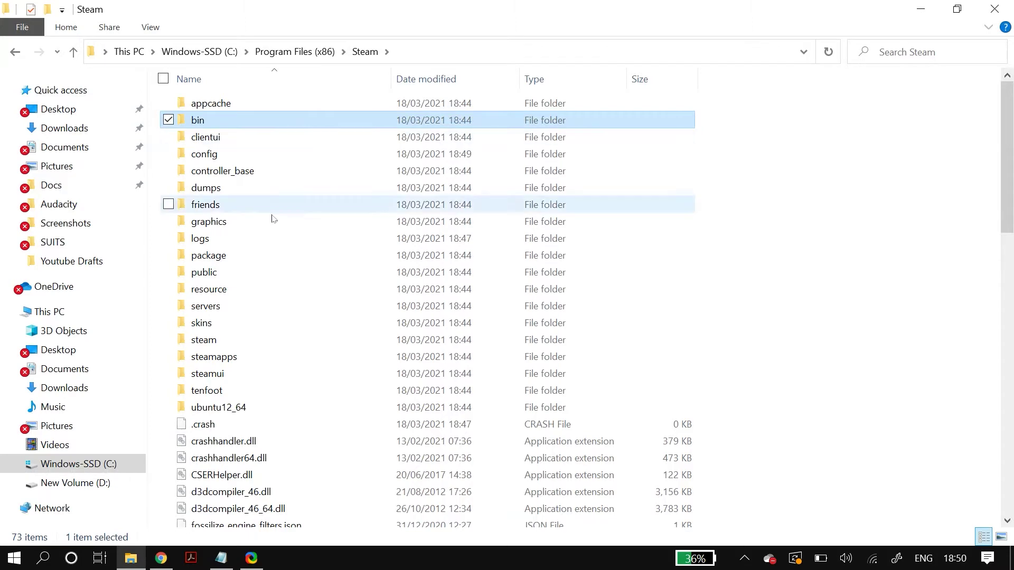
{"action": "left_click", "coordinate": [233, 264], "text": "ctrl"}
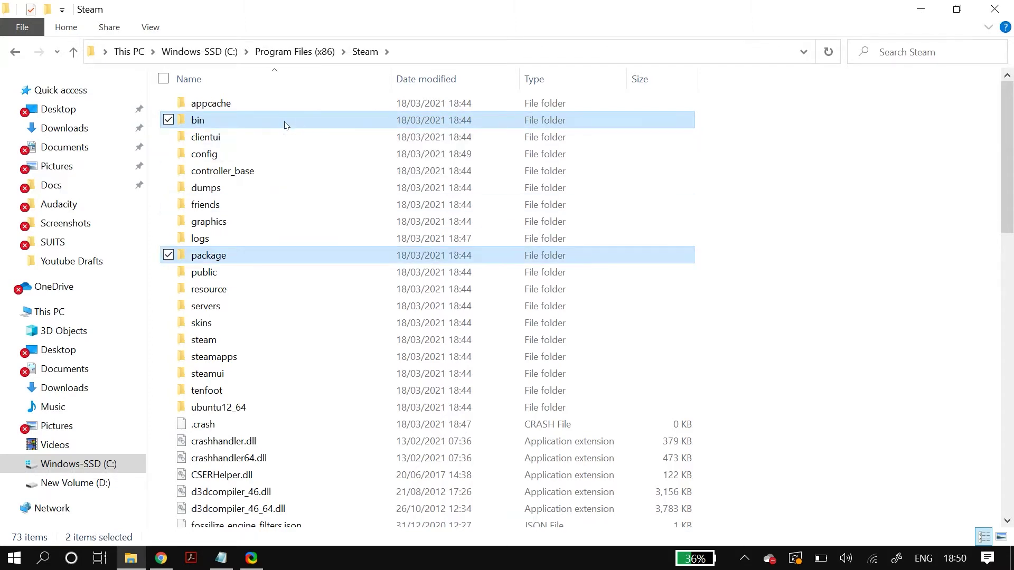
{"action": "right_click", "coordinate": [284, 121]}
{"action": "left_click", "coordinate": [132, 410]}
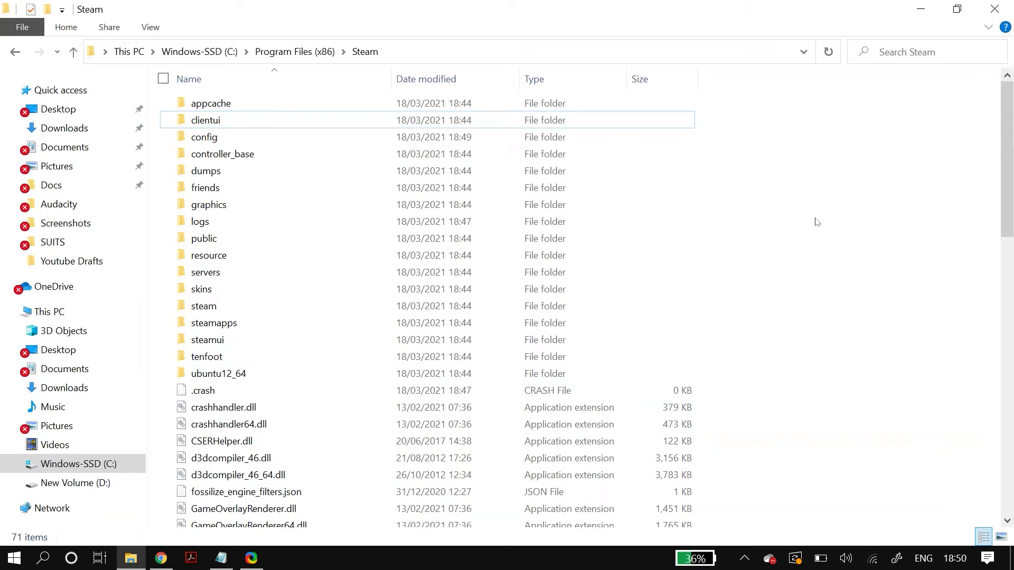
Step: Delete SteamUI.dll and libswscale-4.dll from the Steam folder
{"action": "scroll", "coordinate": [441, 330], "scroll_direction": "down", "scroll_amount": 8}
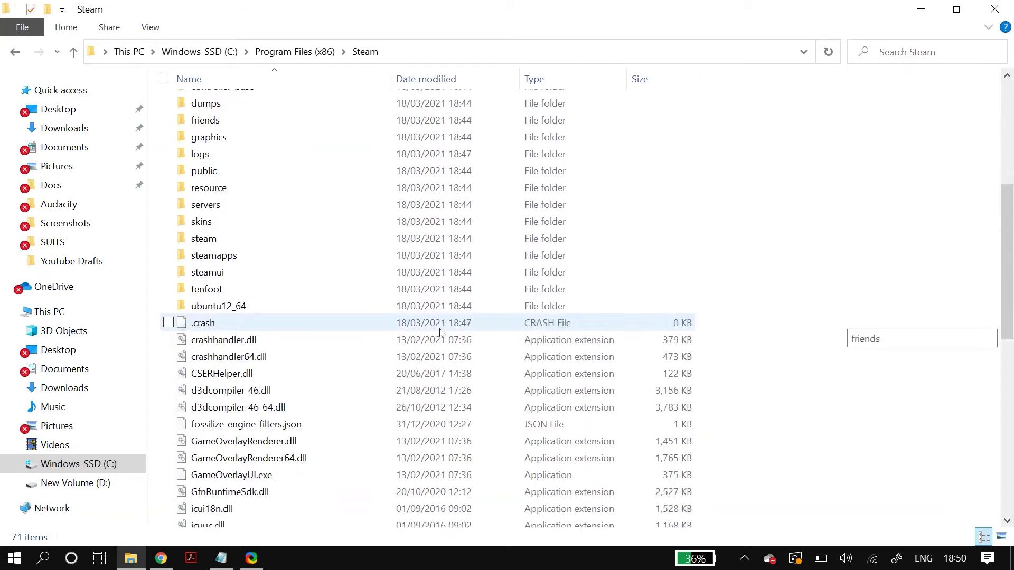
{"action": "scroll", "coordinate": [892, 312], "scroll_direction": "down", "scroll_amount": 2}
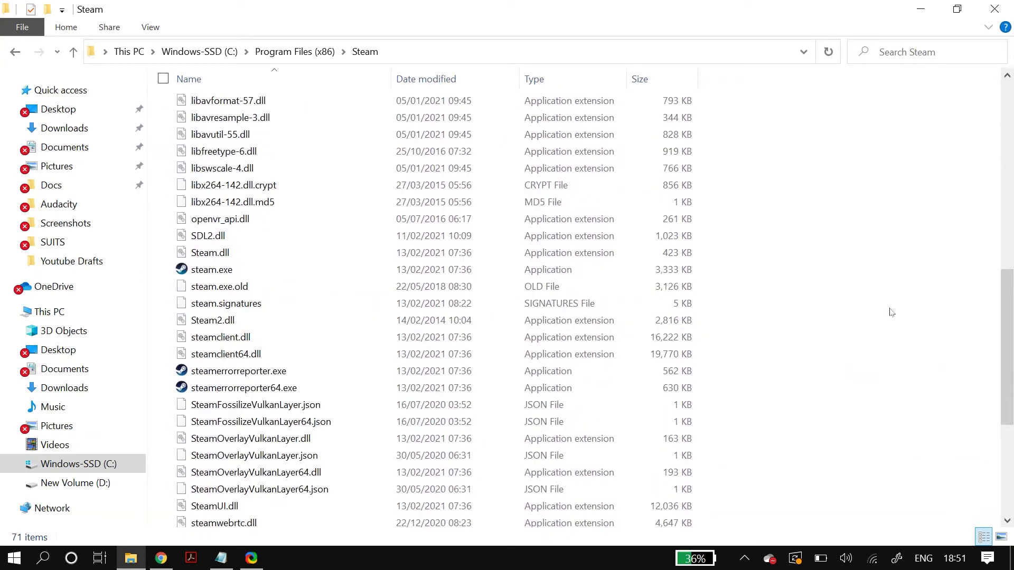
{"action": "scroll", "coordinate": [892, 312], "scroll_direction": "down", "scroll_amount": 2}
{"action": "left_click", "coordinate": [274, 405]}
{"action": "scroll", "coordinate": [400, 280], "scroll_direction": "up", "scroll_amount": 3}
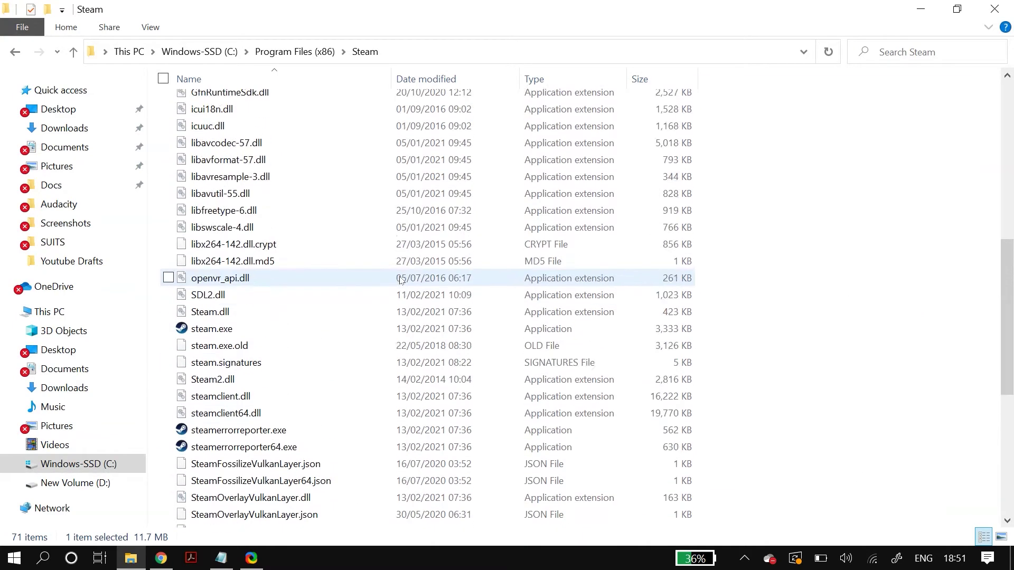
{"action": "scroll", "coordinate": [400, 280], "scroll_direction": "up", "scroll_amount": 2}
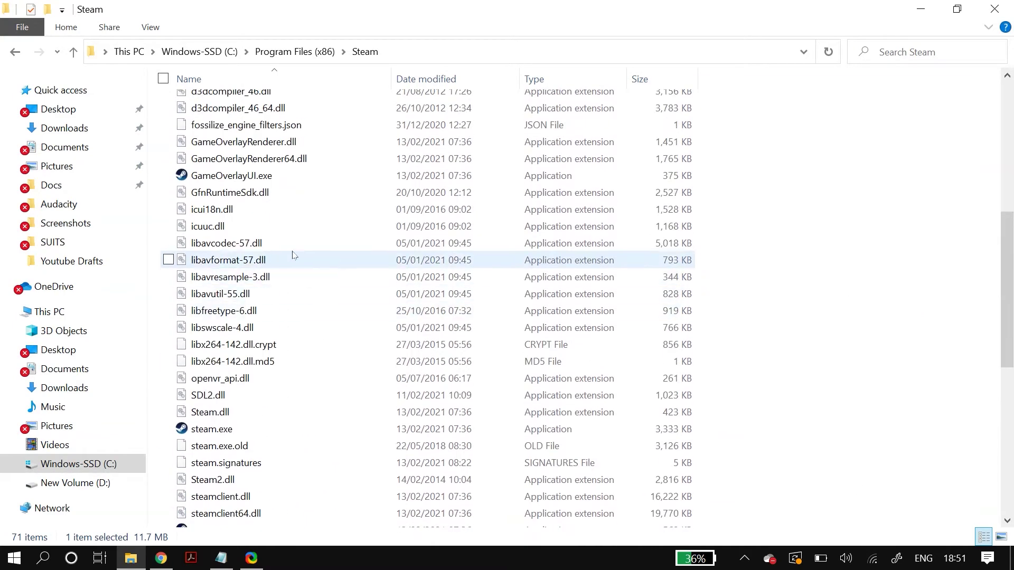
{"action": "left_click", "coordinate": [268, 329], "text": "ctrl"}
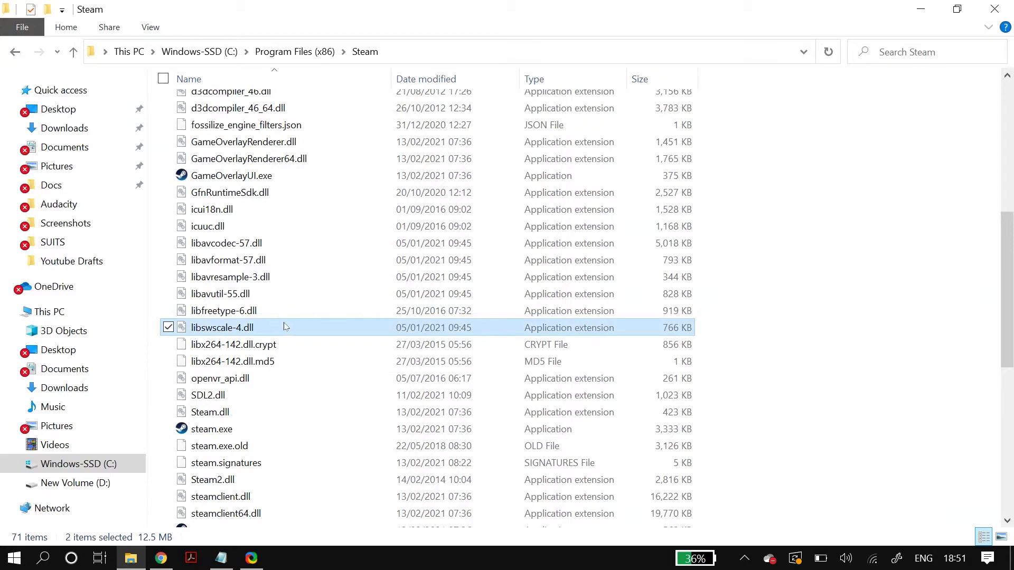
{"action": "scroll", "coordinate": [326, 276], "scroll_direction": "down", "scroll_amount": 3}
{"action": "scroll", "coordinate": [327, 275], "scroll_direction": "down", "scroll_amount": 3}
{"action": "scroll", "coordinate": [324, 278], "scroll_direction": "up", "scroll_amount": 5}
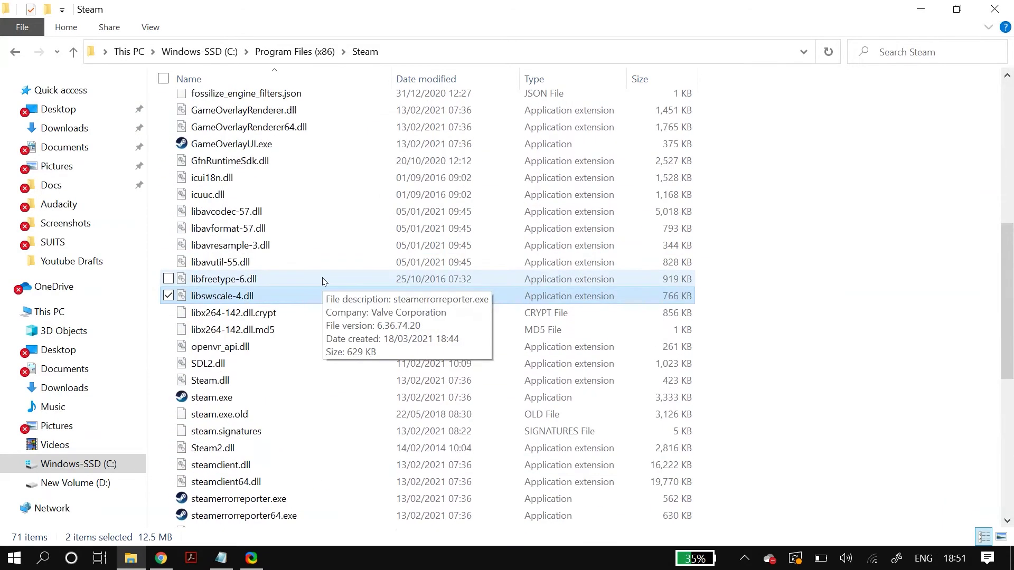
{"action": "right_click", "coordinate": [303, 293]}
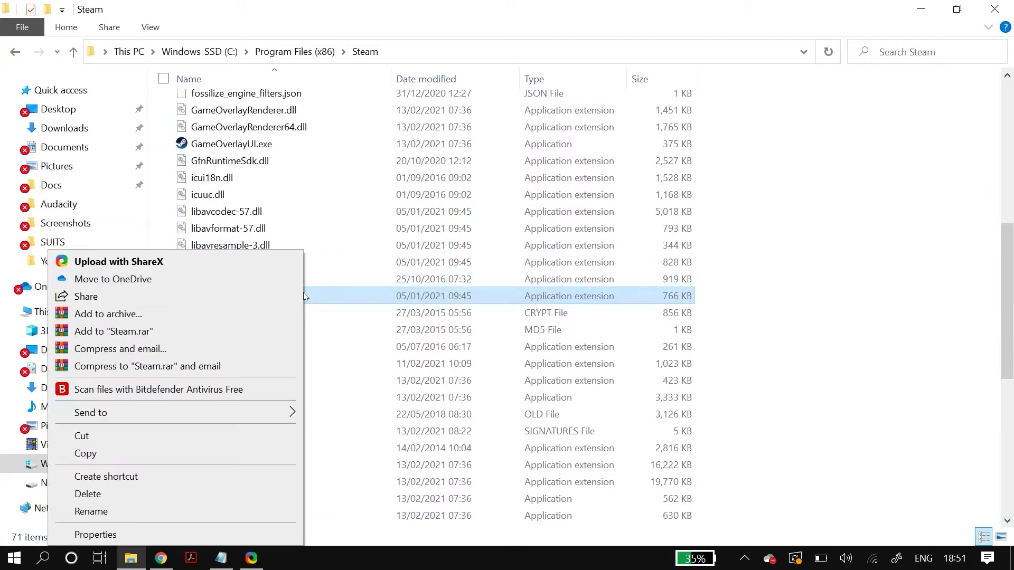
{"action": "left_click", "coordinate": [88, 494]}
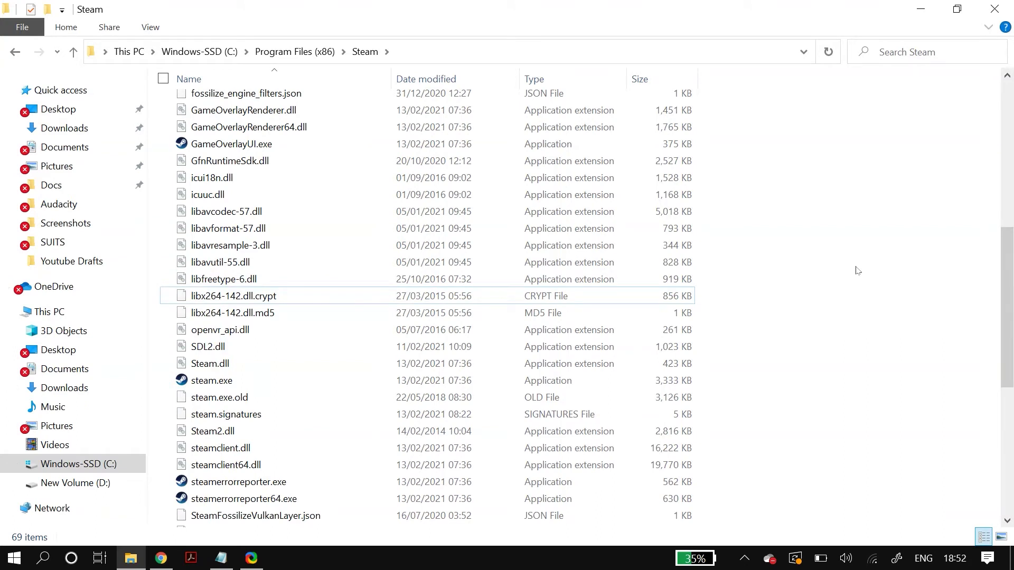
{"action": "scroll", "coordinate": [857, 271], "scroll_direction": "up", "scroll_amount": 8}
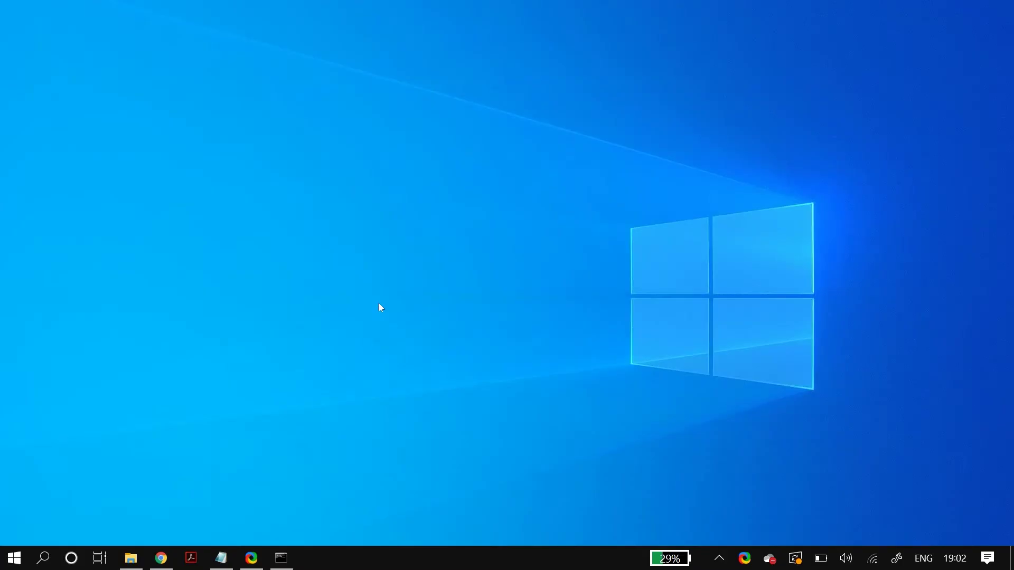
Step: Run Command Prompt as administrator from a Start search for 'comman'
{"action": "left_click", "coordinate": [14, 559]}
{"action": "type", "text": "comman"}
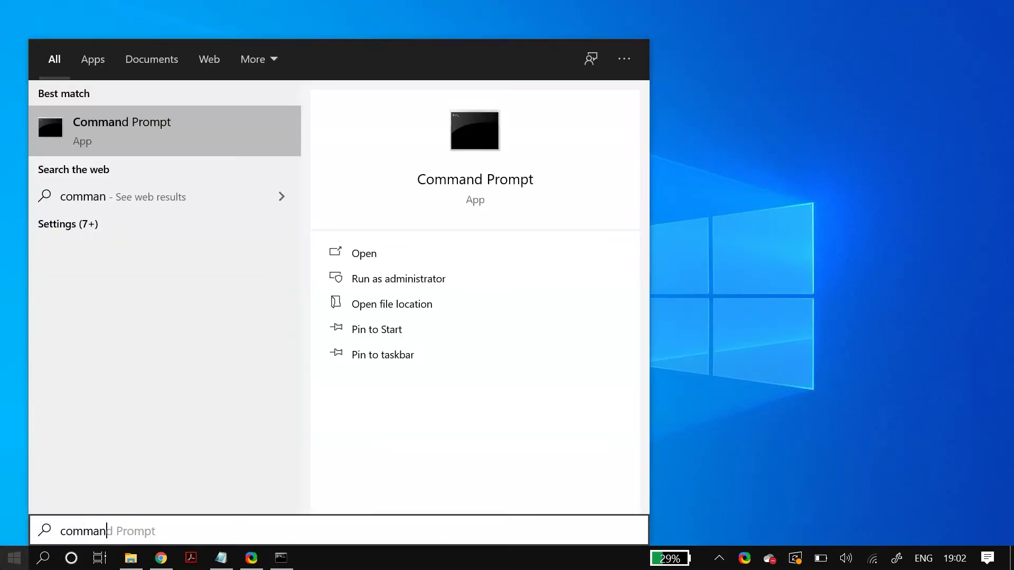
{"action": "right_click", "coordinate": [116, 150]}
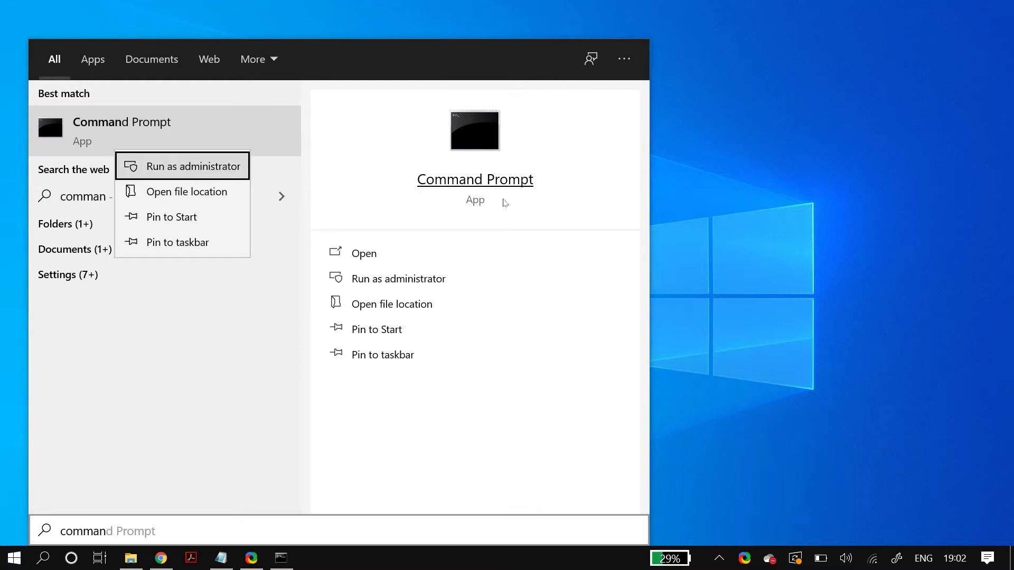
{"action": "left_click", "coordinate": [712, 250]}
{"action": "left_click", "coordinate": [281, 558]}
{"action": "left_click_drag", "start_coordinate": [388, 85], "coordinate": [375, 77]}
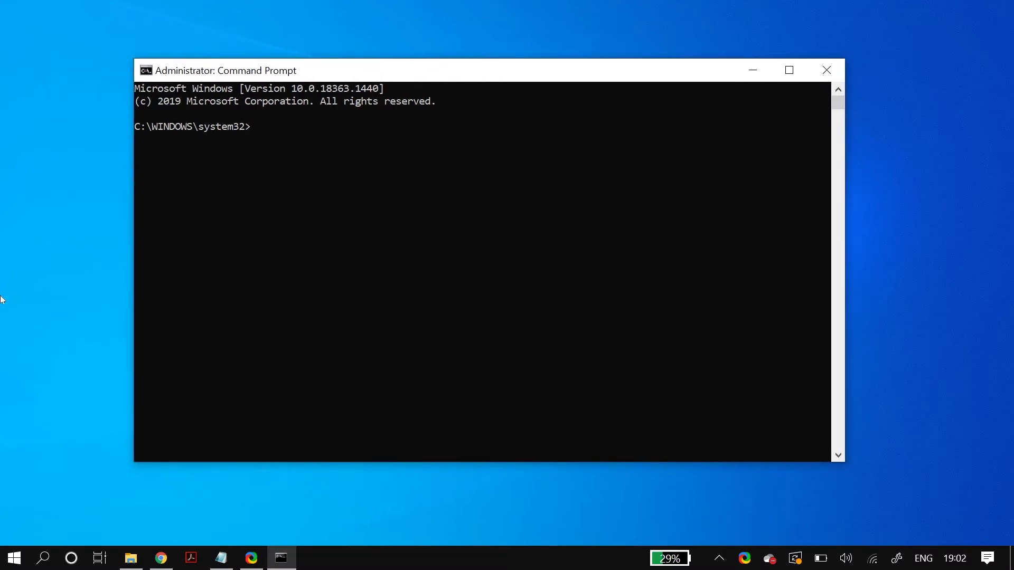
Step: Register steamui.dll with regsvr32, then run 'dism /online /cleanup-image /checkhealth'
{"action": "type", "text": "regsvr32 steamui.dll"}
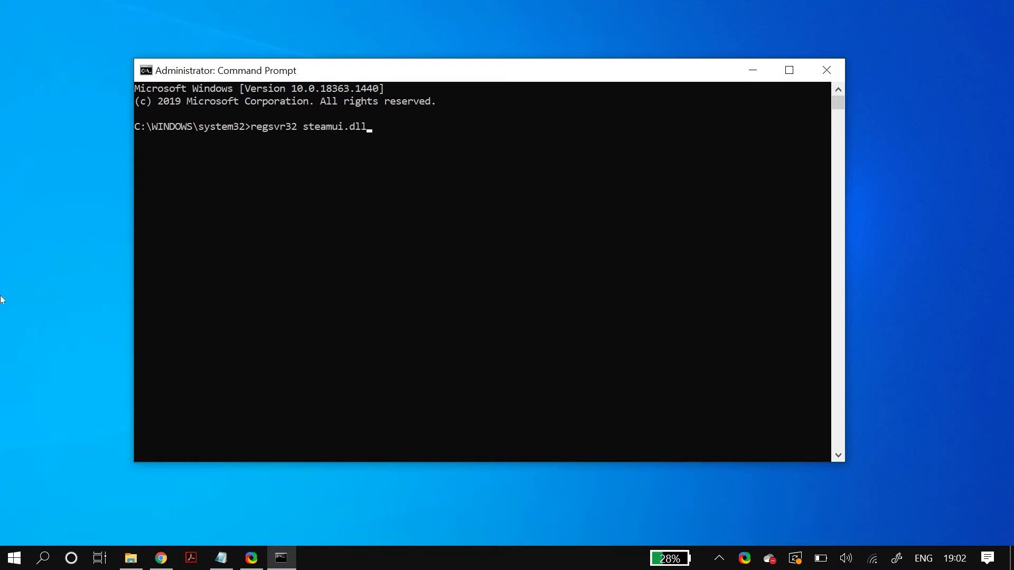
{"action": "key", "text": "Return"}
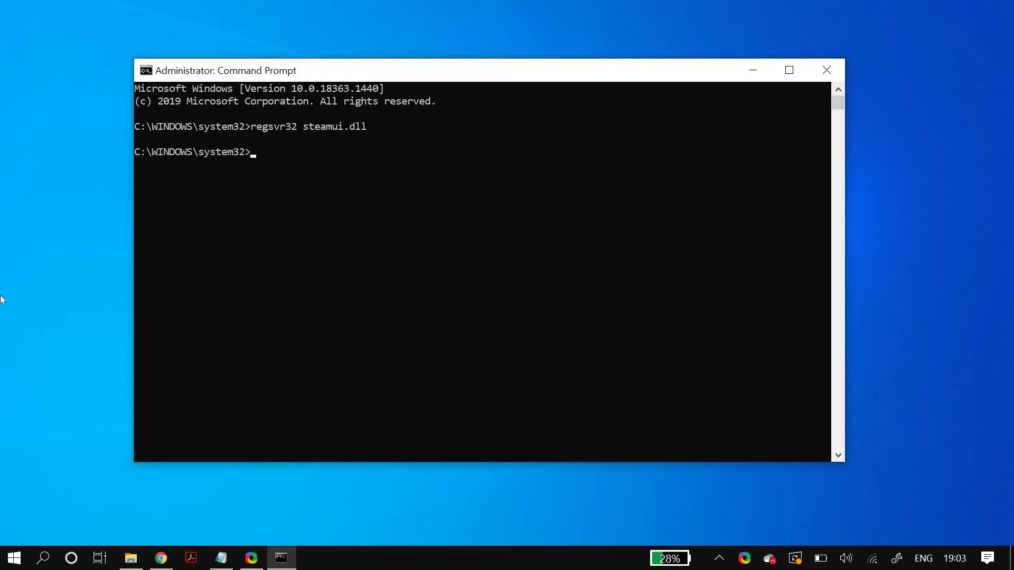
{"action": "type", "text": "dism /online /cleanup-image"}
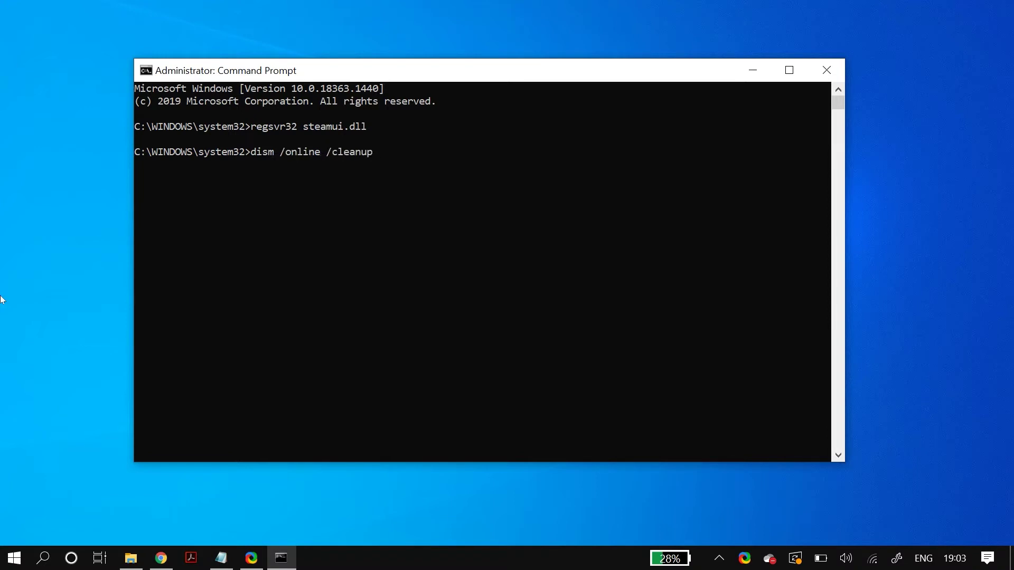
{"action": "key", "text": "BackSpace"}
{"action": "key", "text": "BackSpace"}
{"action": "type", "text": "ge"}
{"action": "type", "text": "checkhealth"}
{"action": "key", "text": "Return"}
Step: Rerun the DISM command with /scanhealth in place of /checkhealth
{"action": "key", "text": "Up"}
{"action": "key", "text": "Left"}
{"action": "key", "text": "Left"}
{"action": "key", "text": "Left"}
{"action": "key", "text": "Left"}
{"action": "key", "text": "Left"}
{"action": "key", "text": "Left"}
{"action": "key", "text": "BackSpace"}
{"action": "key", "text": "BackSpace"}
{"action": "key", "text": "BackSpace"}
{"action": "key", "text": "BackSpace"}
{"action": "key", "text": "BackSpace"}
{"action": "type", "text": "s"}
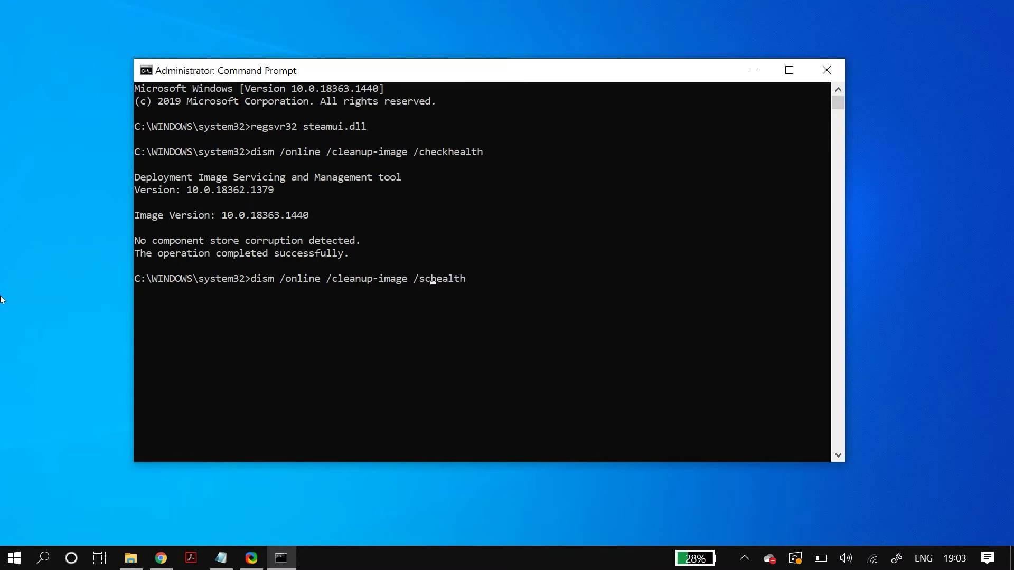
{"action": "type", "text": "can"}
{"action": "key", "text": "Return"}
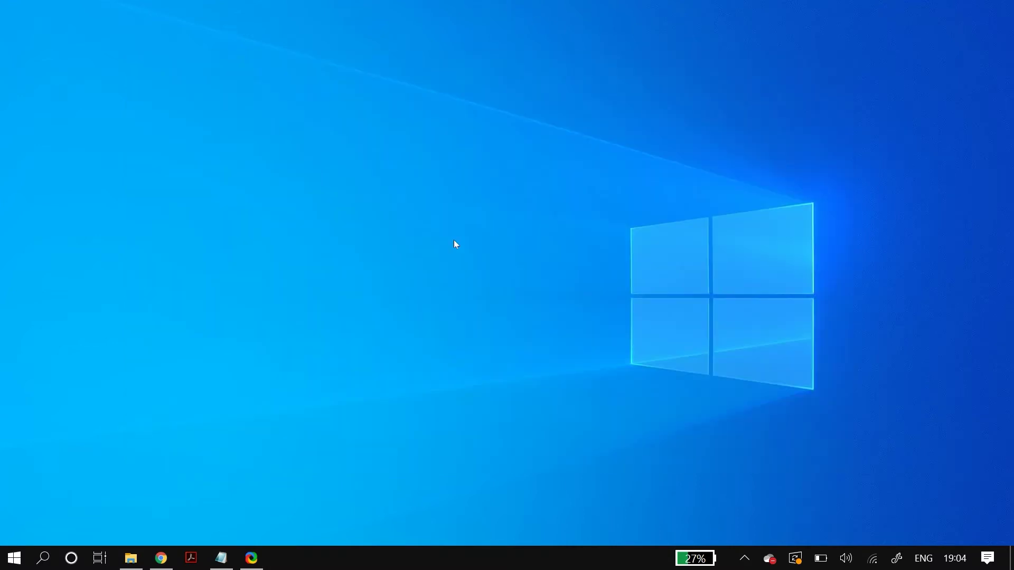
Step: Create a shortcut to steam.exe in the Steam folder and switch to the desktop
{"action": "left_click", "coordinate": [131, 563]}
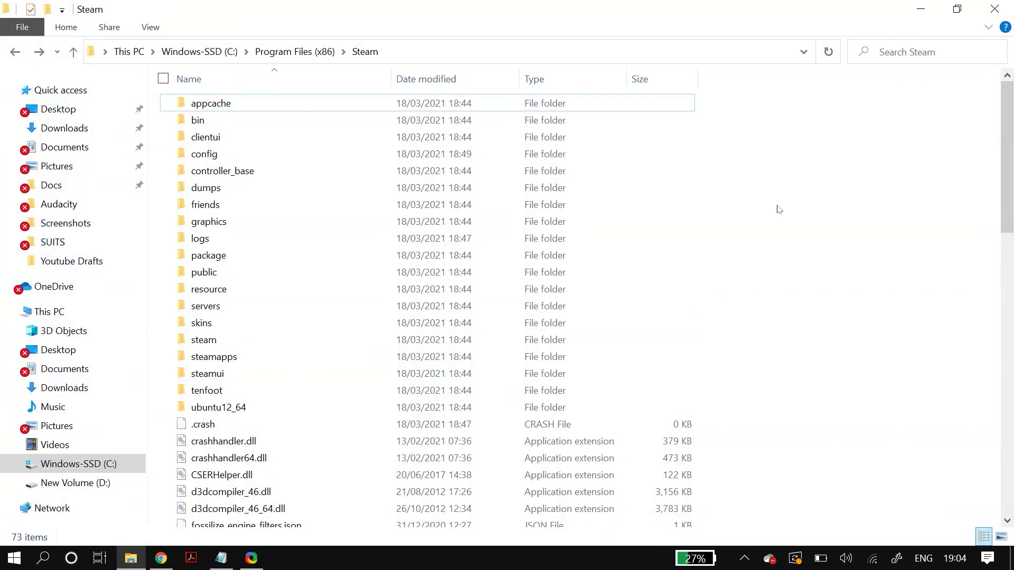
{"action": "scroll", "coordinate": [778, 209], "scroll_direction": "down", "scroll_amount": 9}
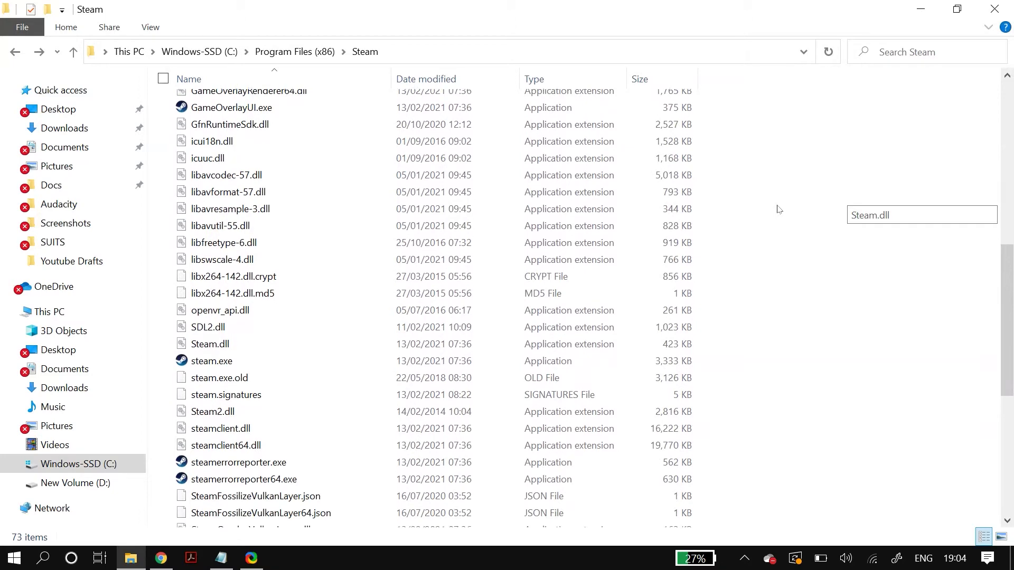
{"action": "left_click", "coordinate": [218, 364]}
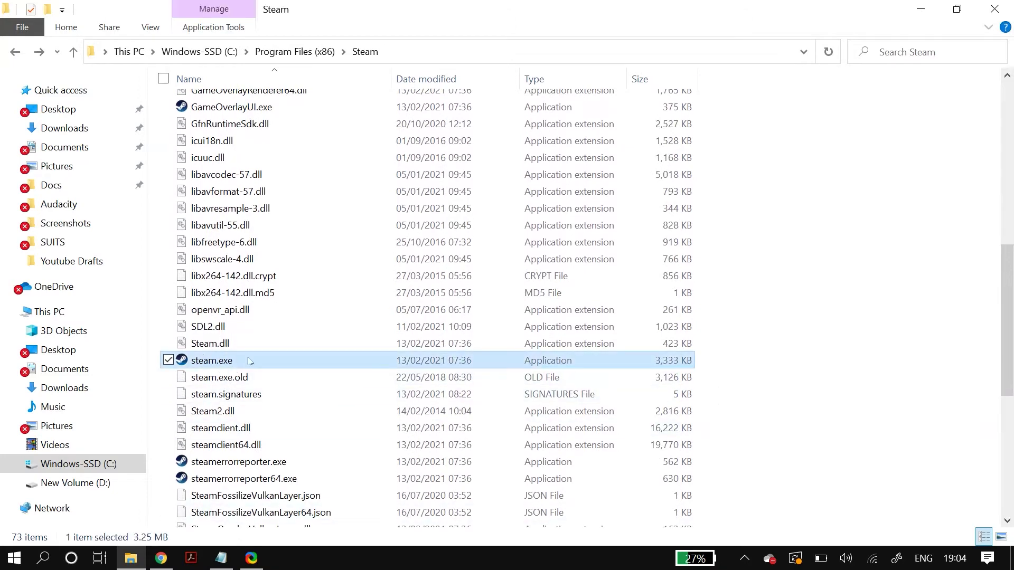
{"action": "double_click", "coordinate": [252, 363]}
{"action": "right_click", "coordinate": [250, 360]}
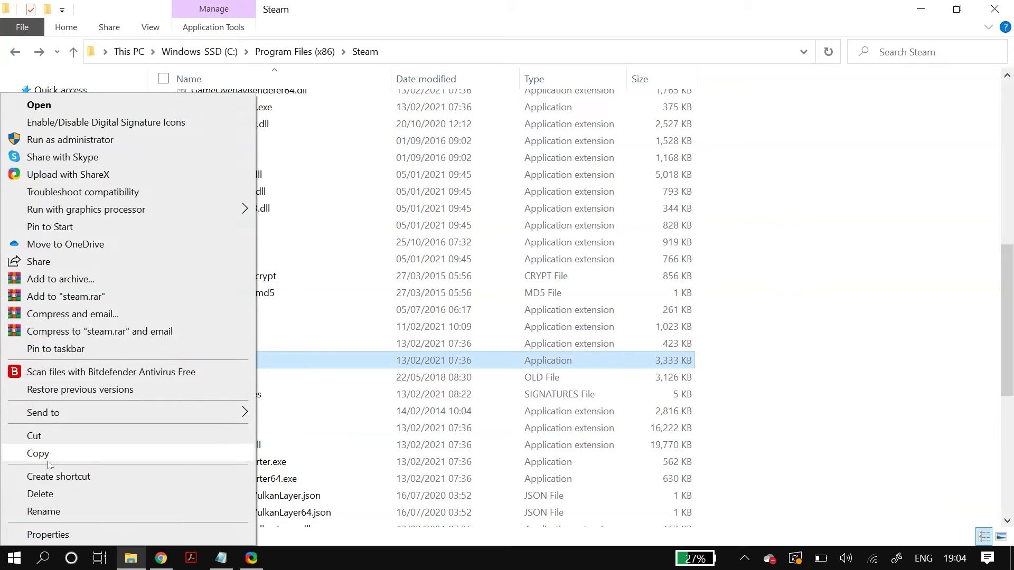
{"action": "left_click", "coordinate": [106, 478]}
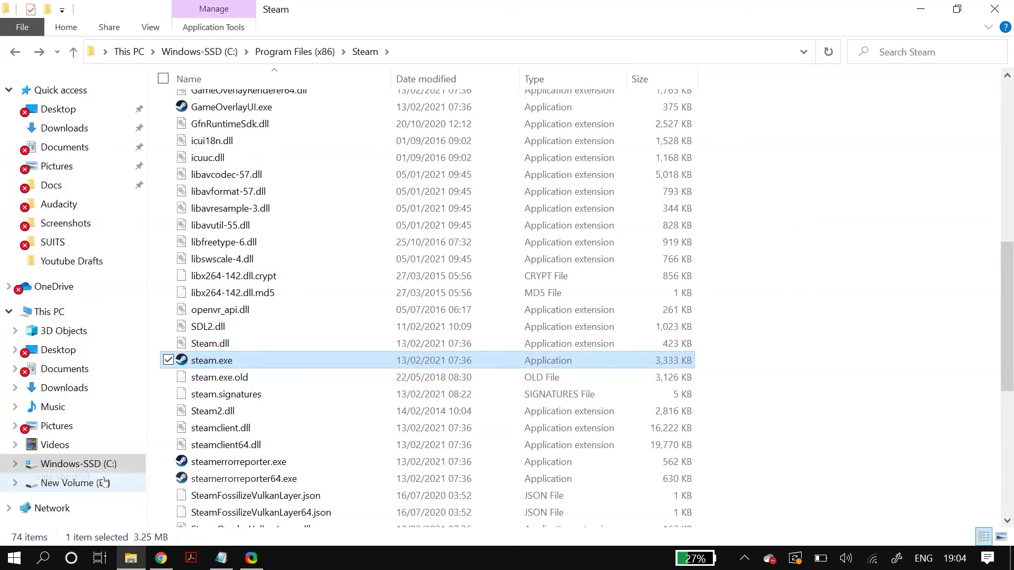
{"action": "left_click", "coordinate": [251, 382]}
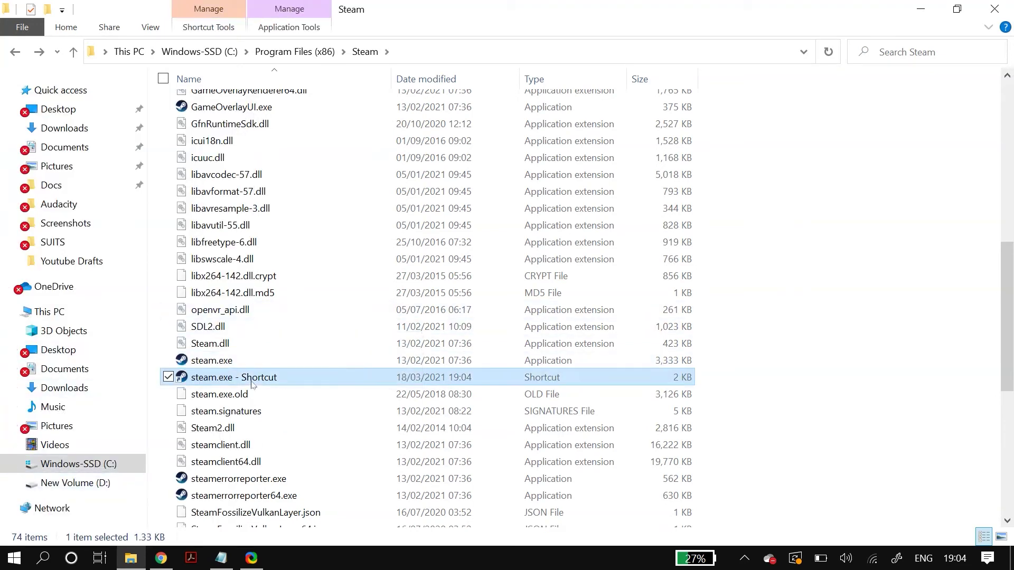
{"action": "double_click", "coordinate": [459, 8]}
{"action": "key", "text": "Delete"}
{"action": "key", "text": "super+d"}
{"action": "right_click", "coordinate": [413, 176]}
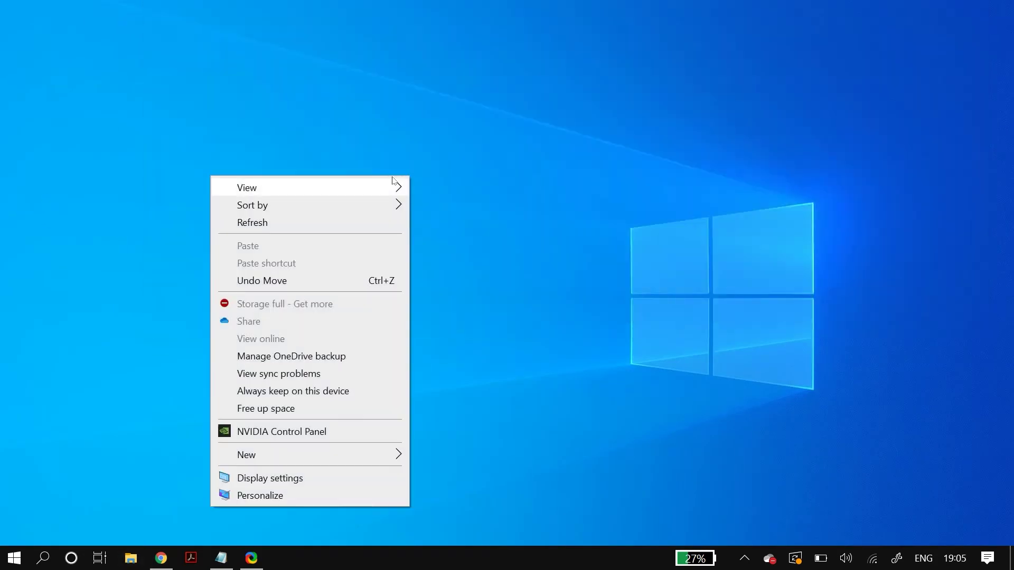
Step: Place the steam.exe shortcut at the desktop's top-left and open its Properties
{"action": "left_click", "coordinate": [122, 288]}
{"action": "left_click_drag", "start_coordinate": [28, 179], "coordinate": [89, 113]}
{"action": "right_click", "coordinate": [88, 113]}
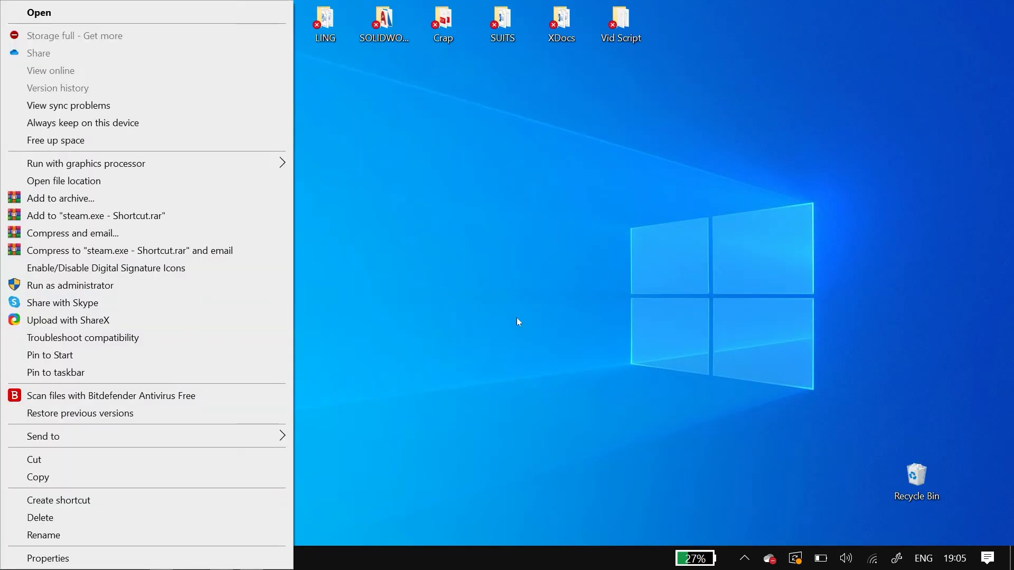
{"action": "left_click", "coordinate": [158, 557]}
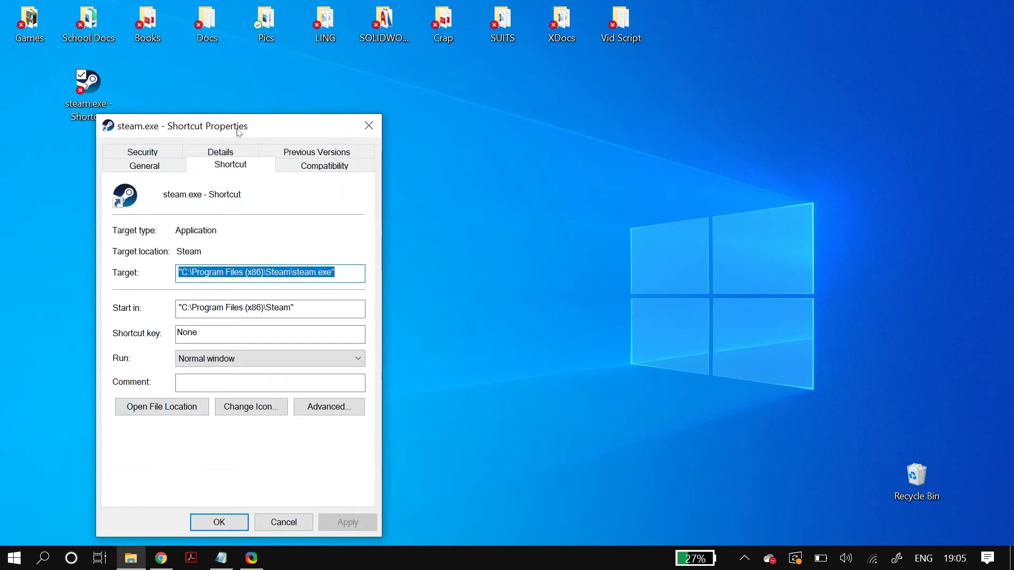
{"action": "left_click_drag", "start_coordinate": [235, 126], "coordinate": [399, 58]}
Step: Replace the Target's -clientbeta client_candidate with -nochatui -nofriendsui and apply the change
{"action": "left_click", "coordinate": [516, 210]}
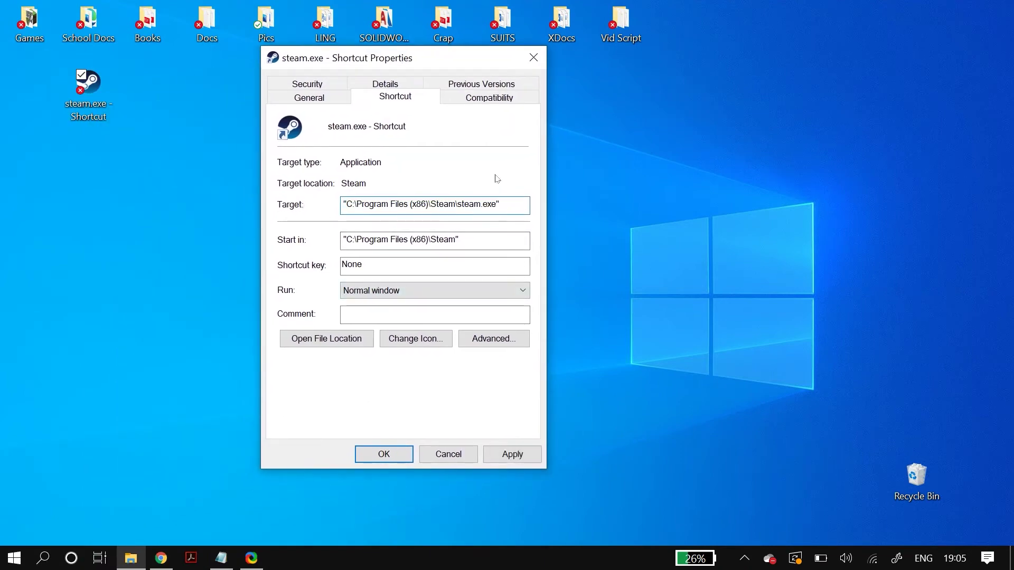
{"action": "type", "text": "-clientbeta client_candidate"}
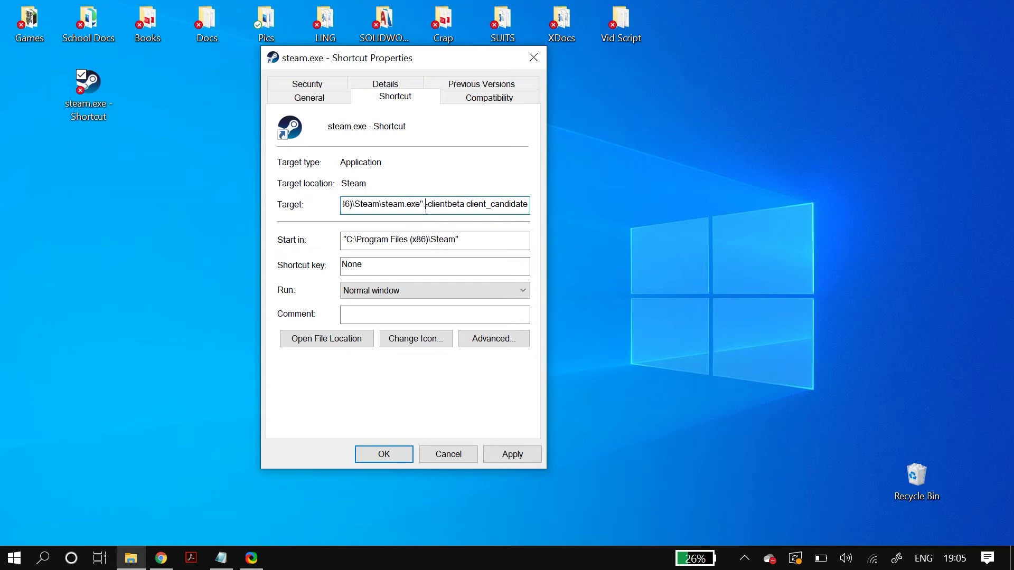
{"action": "key", "text": "Right"}
{"action": "key", "text": "Right"}
{"action": "key", "text": "Right"}
{"action": "key", "text": "Right"}
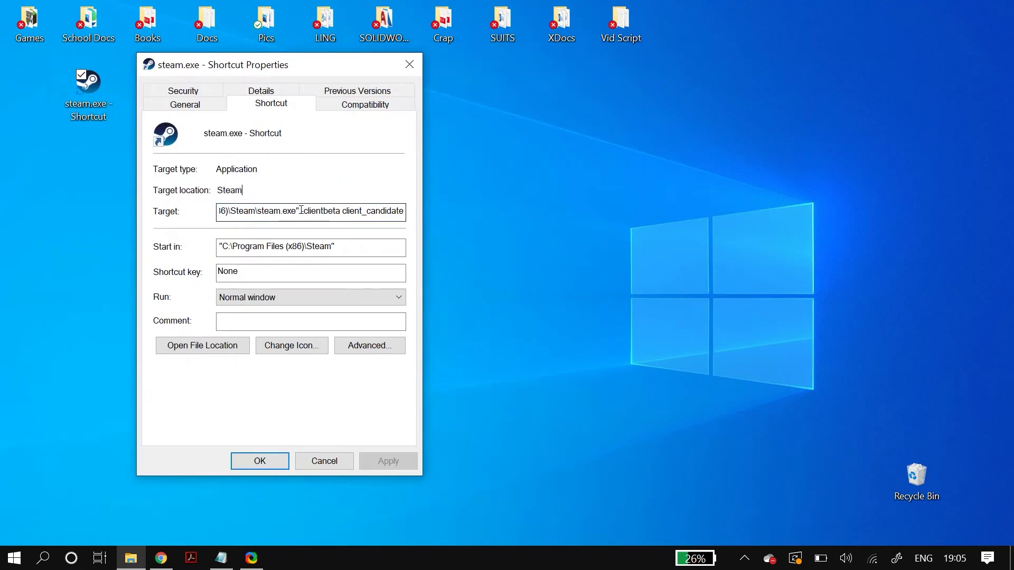
{"action": "left_click_drag", "start_coordinate": [301, 211], "coordinate": [454, 206]}
{"action": "key", "text": "BackSpace"}
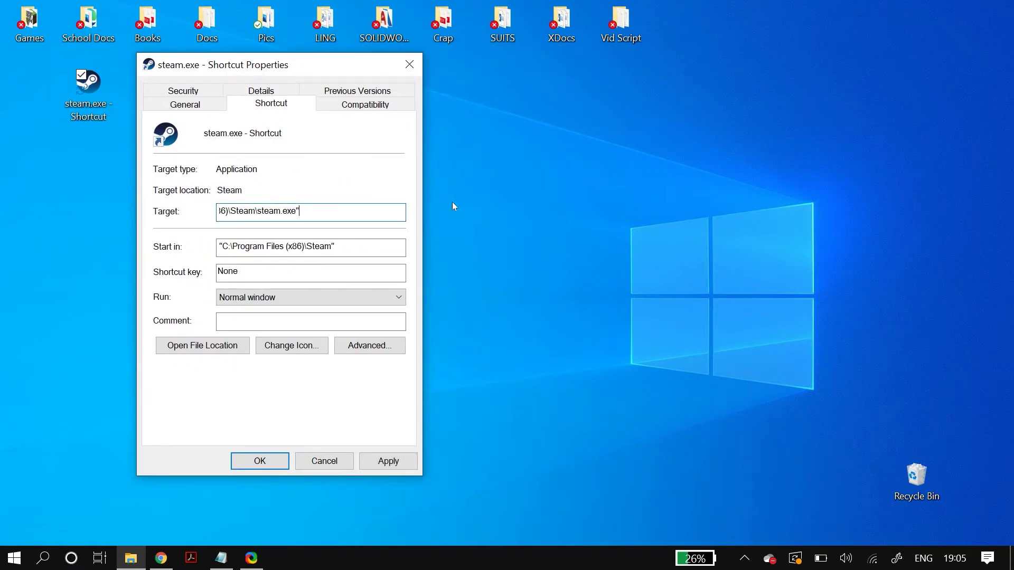
{"action": "type", "text": "-nochatui -nofriendsui"}
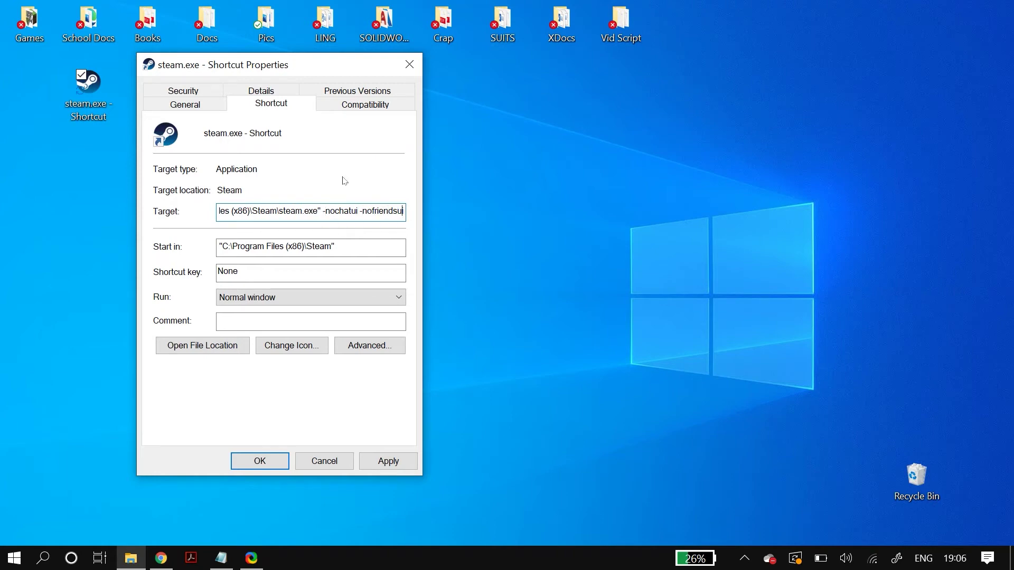
{"action": "left_click", "coordinate": [382, 462]}
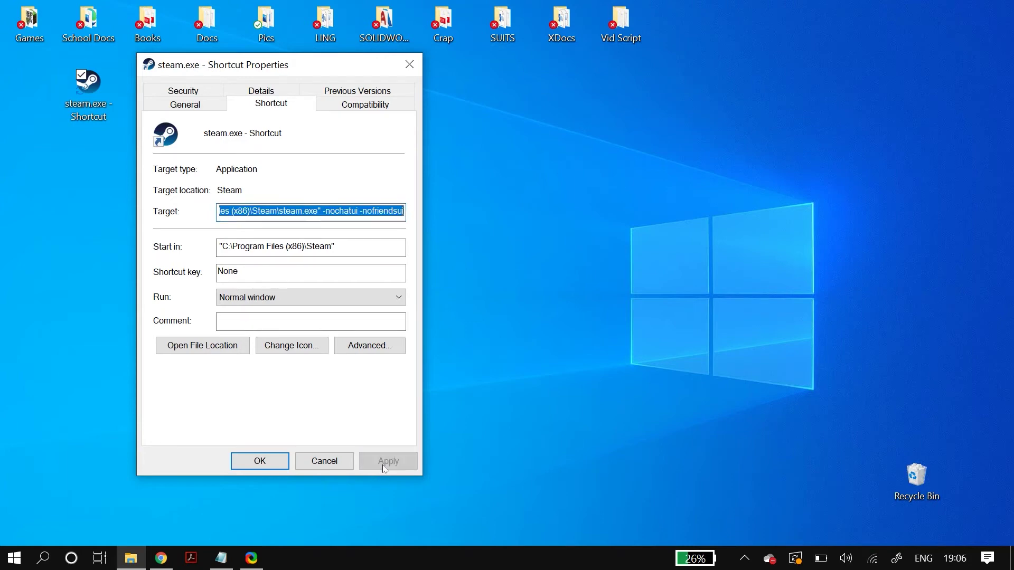
{"action": "left_click", "coordinate": [260, 462]}
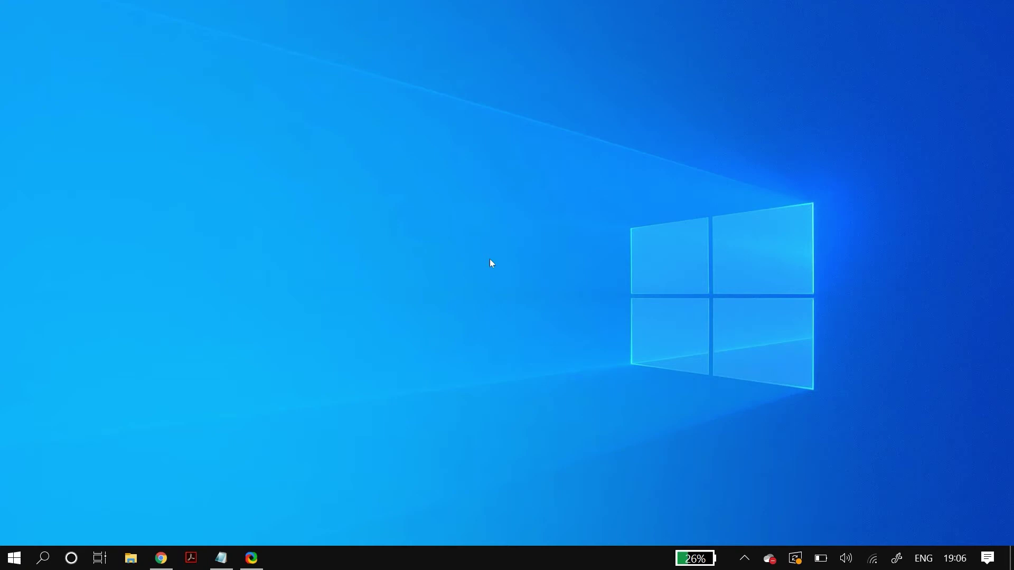
Step: Select Steam in Control Panel's Programs and Features list and start its uninstall
{"action": "key", "text": "super"}
{"action": "type", "text": "contr"}
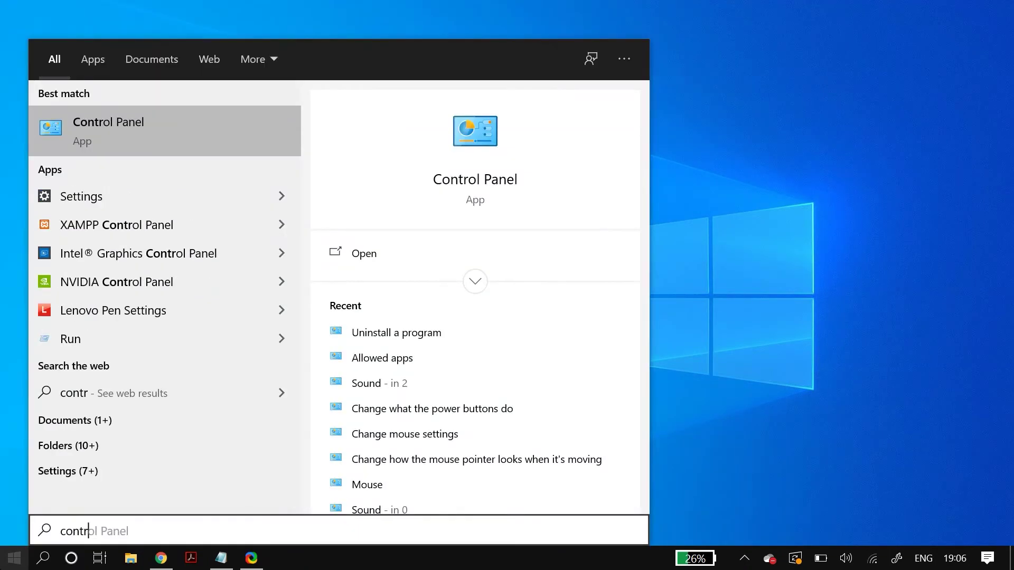
{"action": "left_click", "coordinate": [189, 128]}
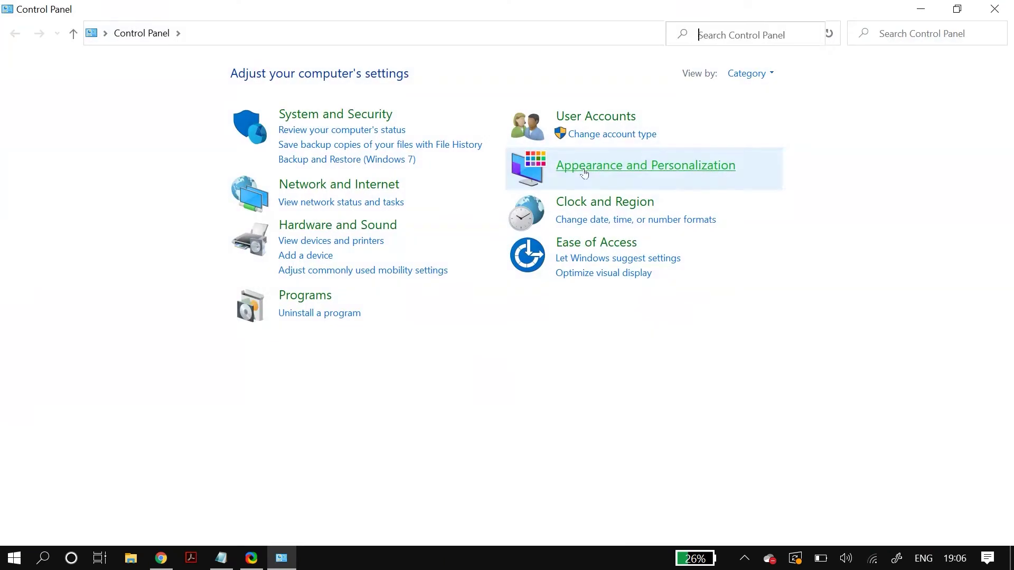
{"action": "left_click", "coordinate": [328, 316]}
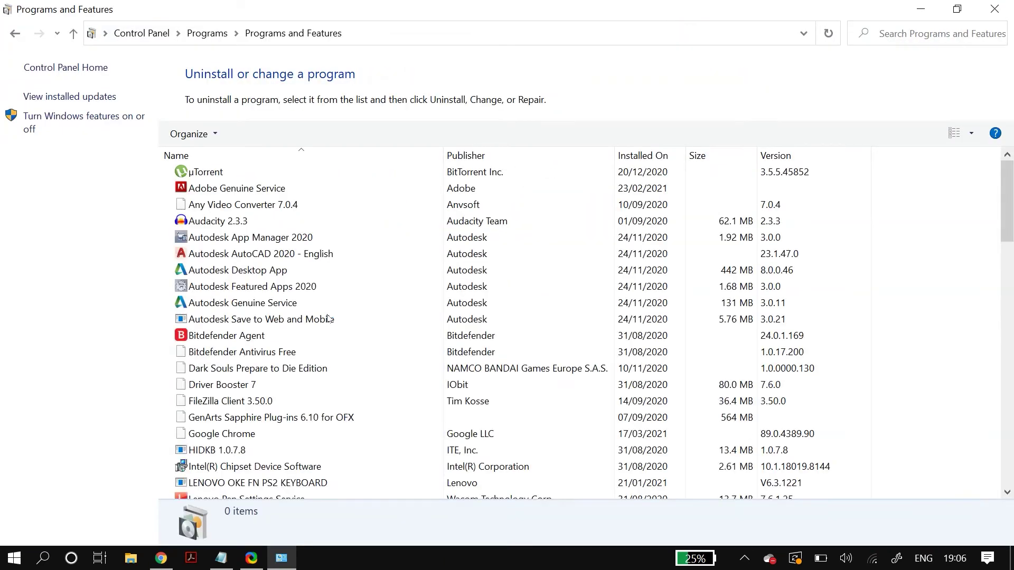
{"action": "scroll", "coordinate": [327, 318], "scroll_direction": "down", "scroll_amount": 20}
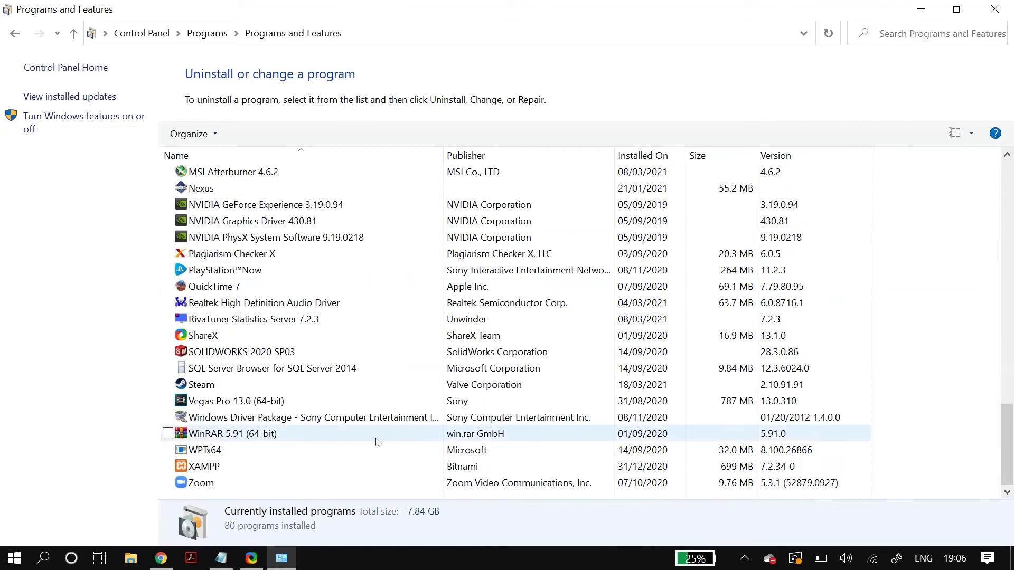
{"action": "left_click", "coordinate": [273, 386]}
{"action": "left_click", "coordinate": [248, 134]}
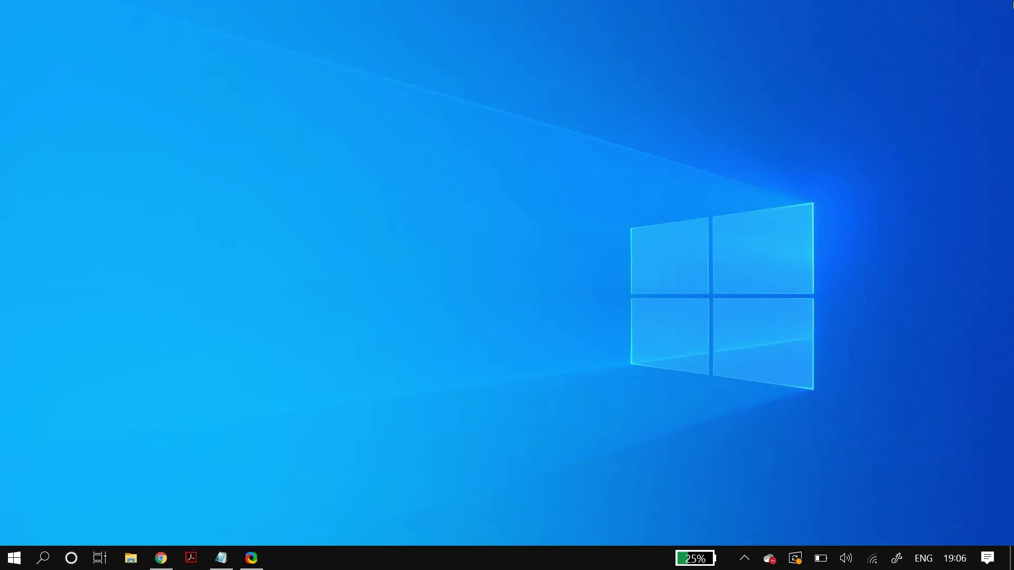
Step: Uninstall the NVIDIA GeForce MX230 from Display adapters in Device Manager
{"action": "key", "text": "super"}
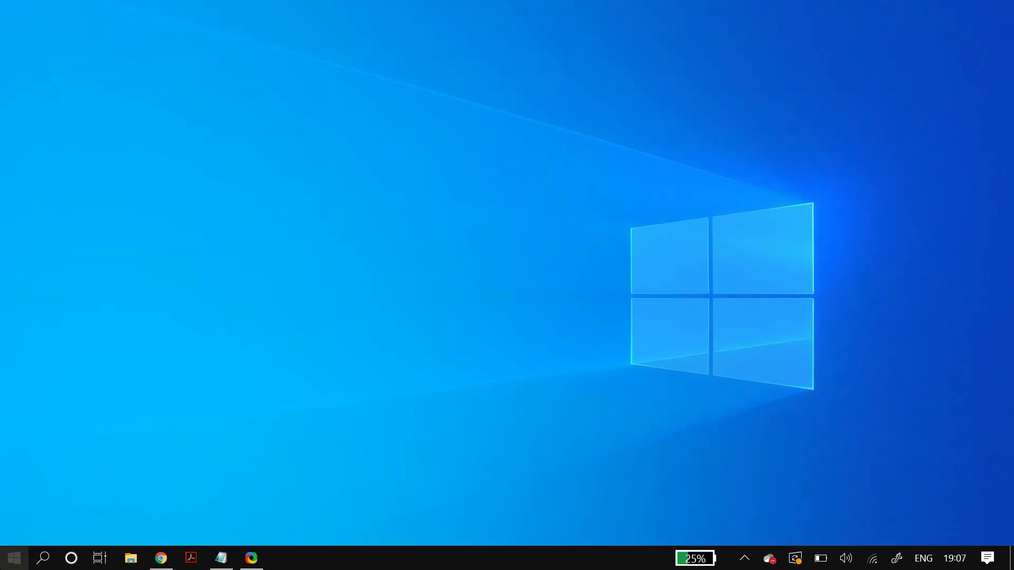
{"action": "type", "text": "devic"}
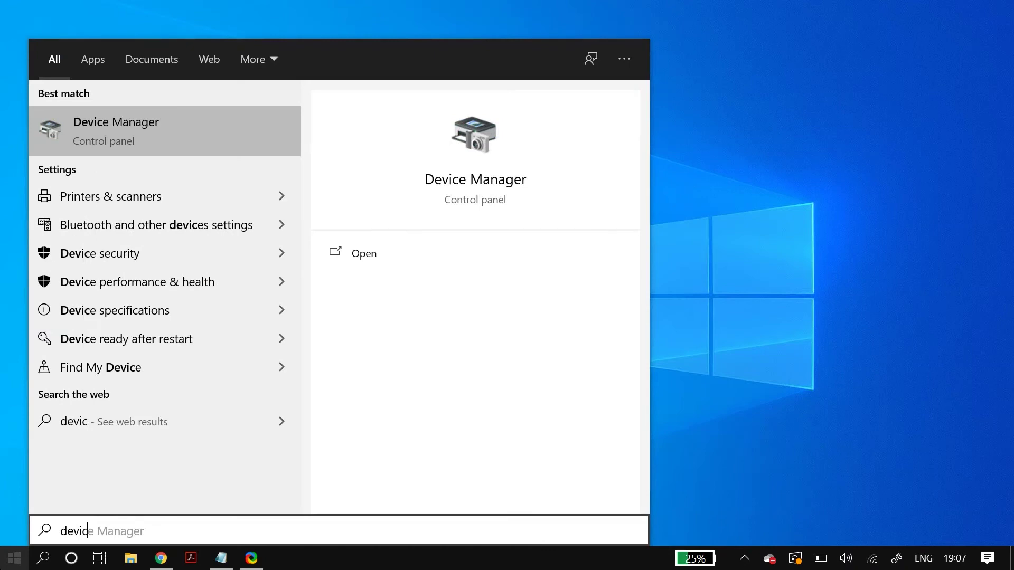
{"action": "left_click", "coordinate": [222, 144]}
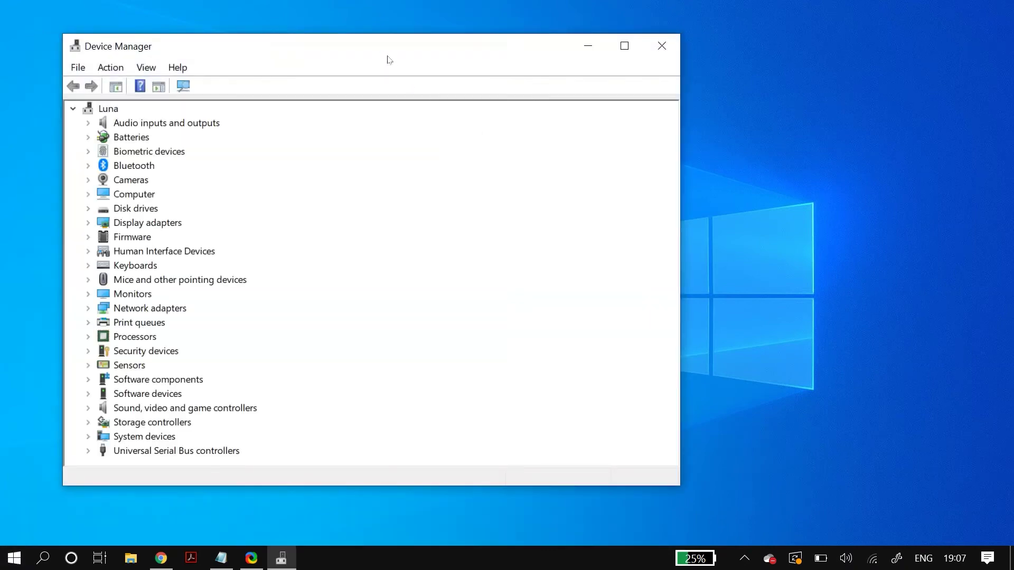
{"action": "left_click_drag", "start_coordinate": [386, 58], "coordinate": [494, 64]}
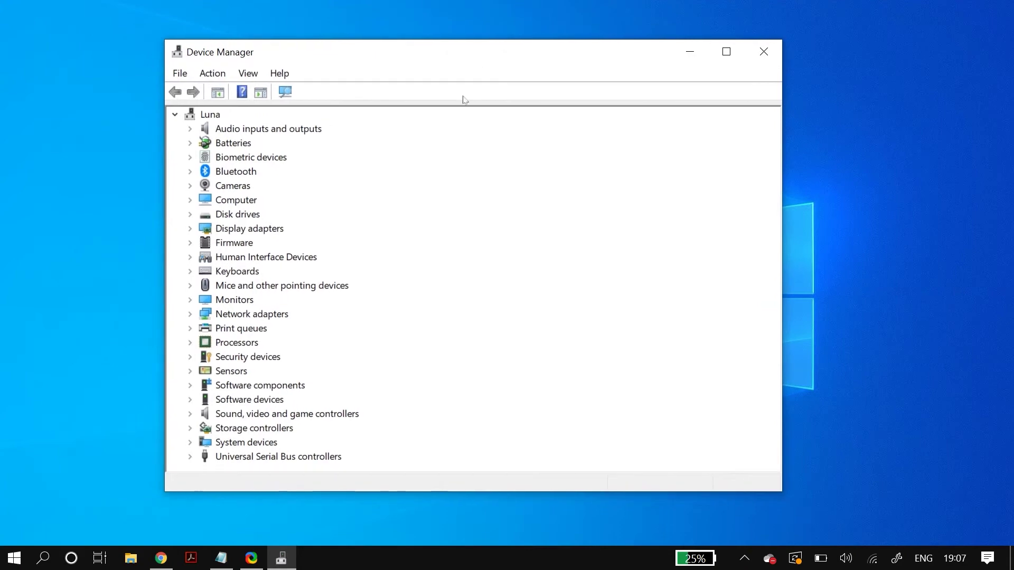
{"action": "double_click", "coordinate": [259, 234]}
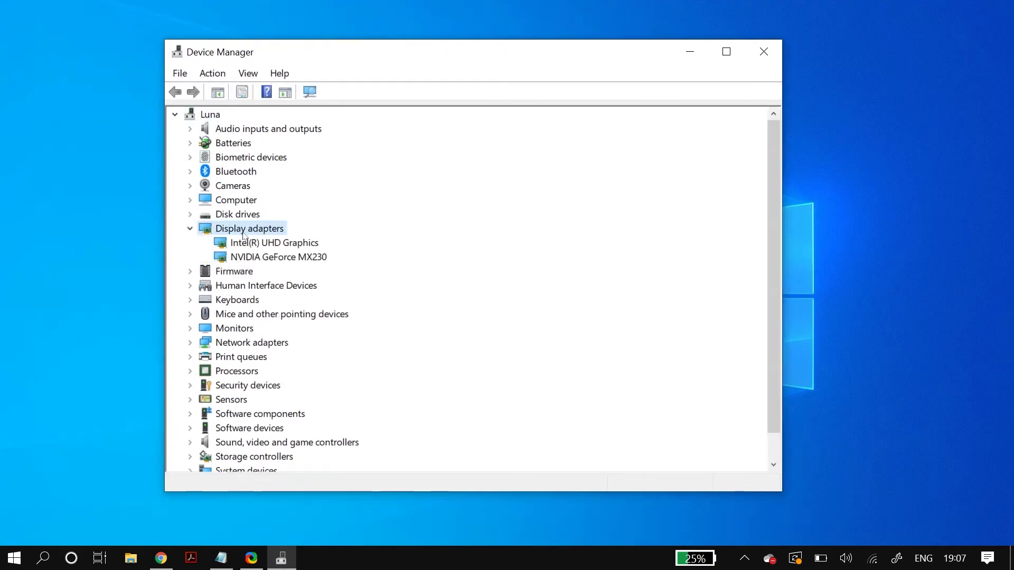
{"action": "right_click", "coordinate": [280, 260]}
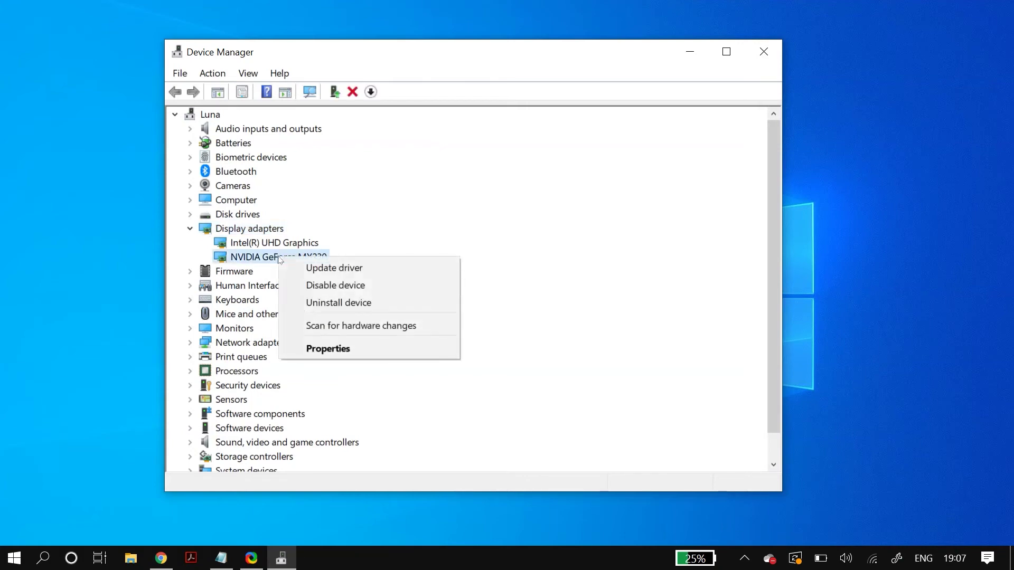
{"action": "left_click", "coordinate": [404, 303]}
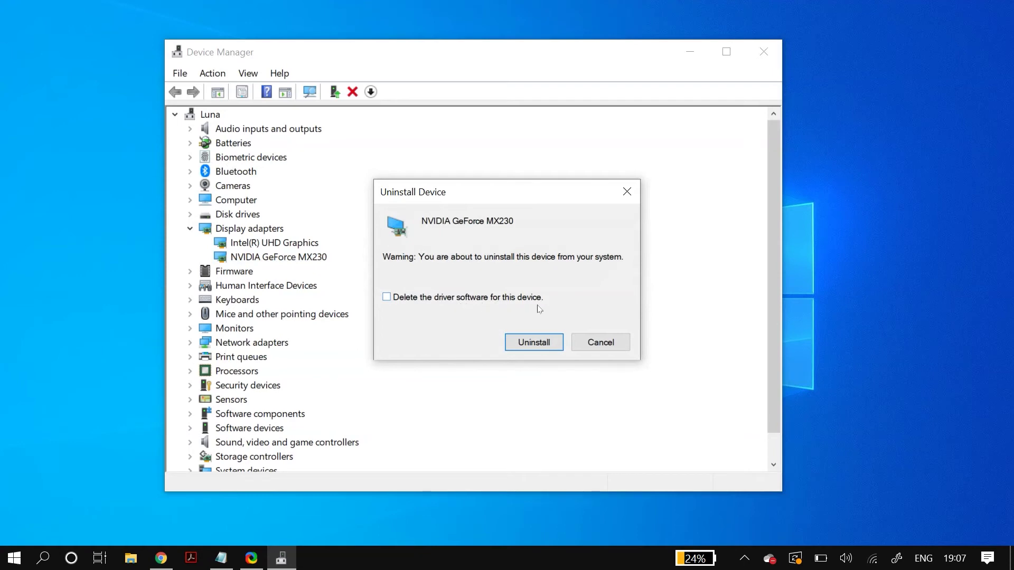
{"action": "left_click", "coordinate": [535, 345]}
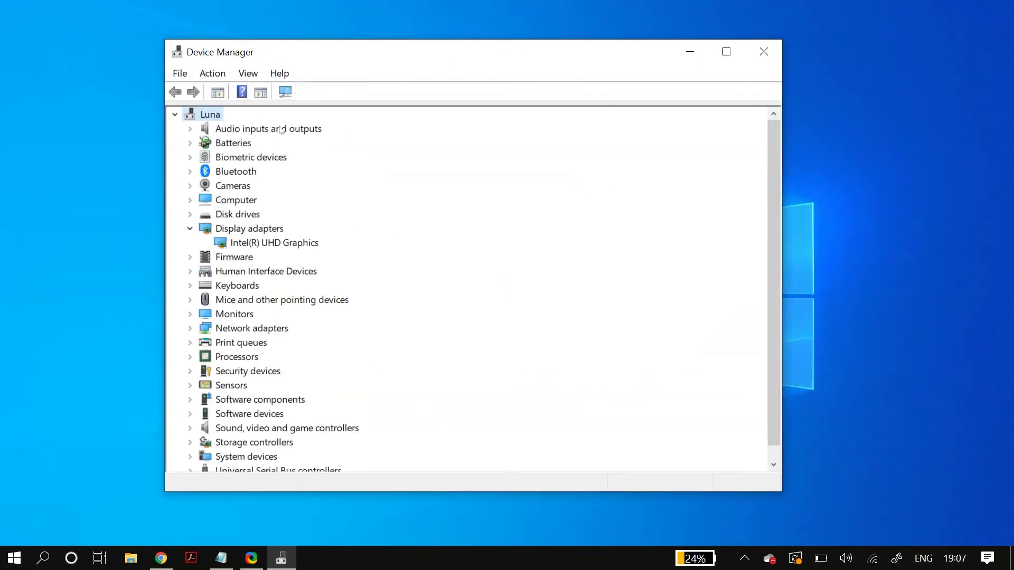
{"action": "left_click", "coordinate": [213, 77]}
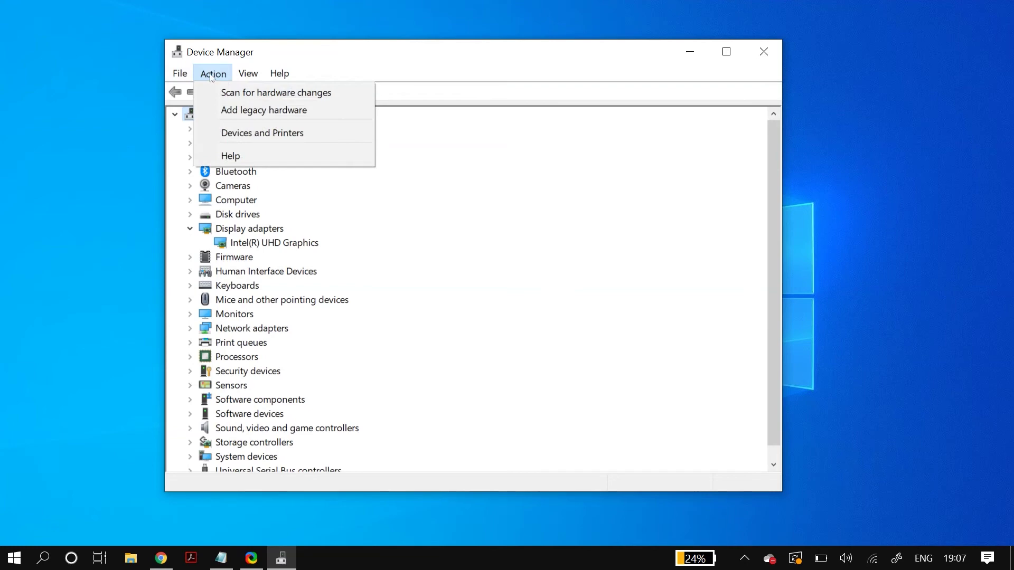
Step: Scan for hardware changes so the NVIDIA GeForce MX230 reappears under Display adapters, then select it
{"action": "left_click", "coordinate": [339, 92]}
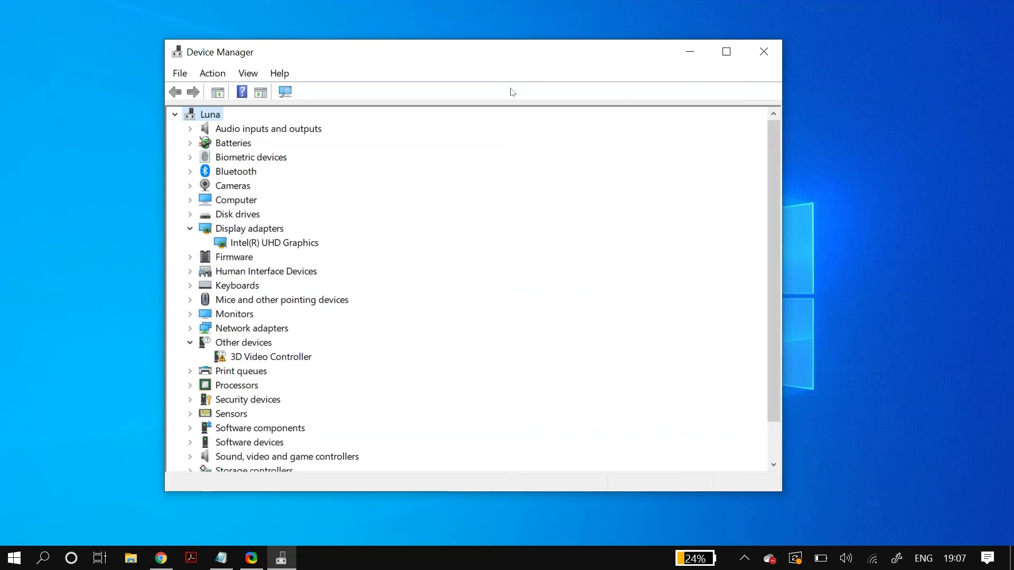
{"action": "left_click", "coordinate": [279, 258]}
{"action": "right_click", "coordinate": [278, 259]}
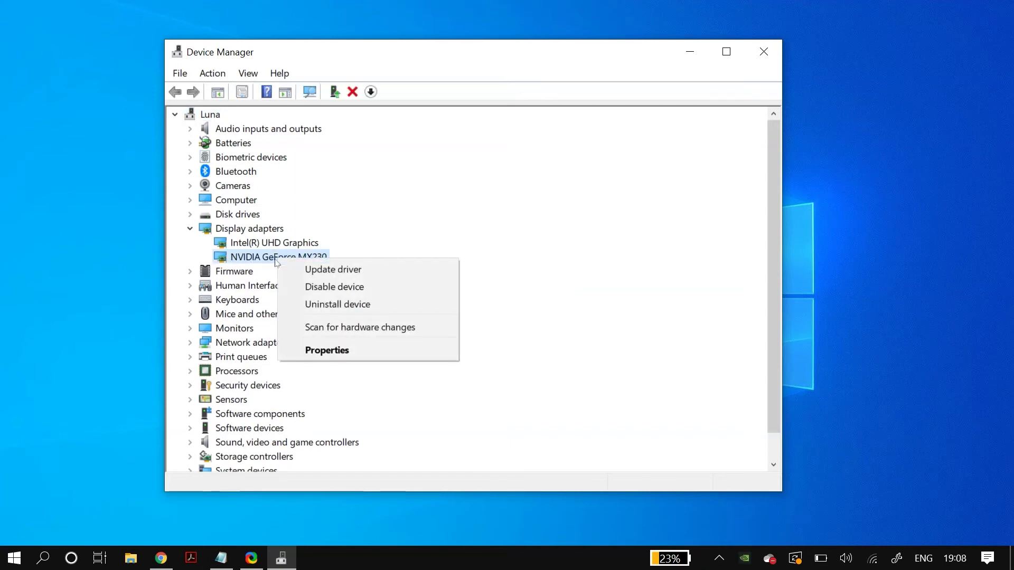
Step: Search automatically for a newer NVIDIA GeForce MX230 driver; Windows reports the best driver is already installed
{"action": "left_click", "coordinate": [384, 270]}
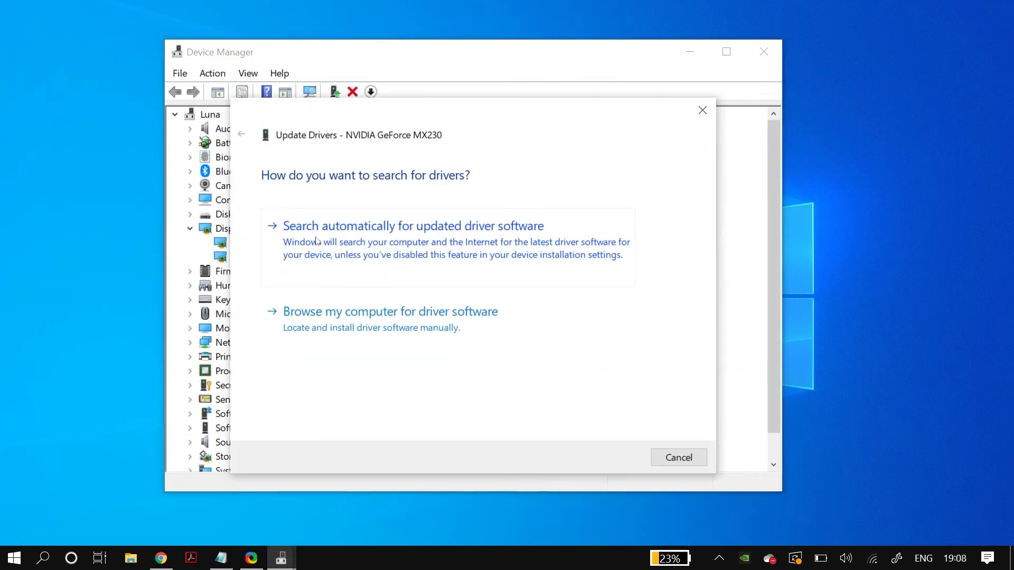
{"action": "left_click", "coordinate": [544, 233]}
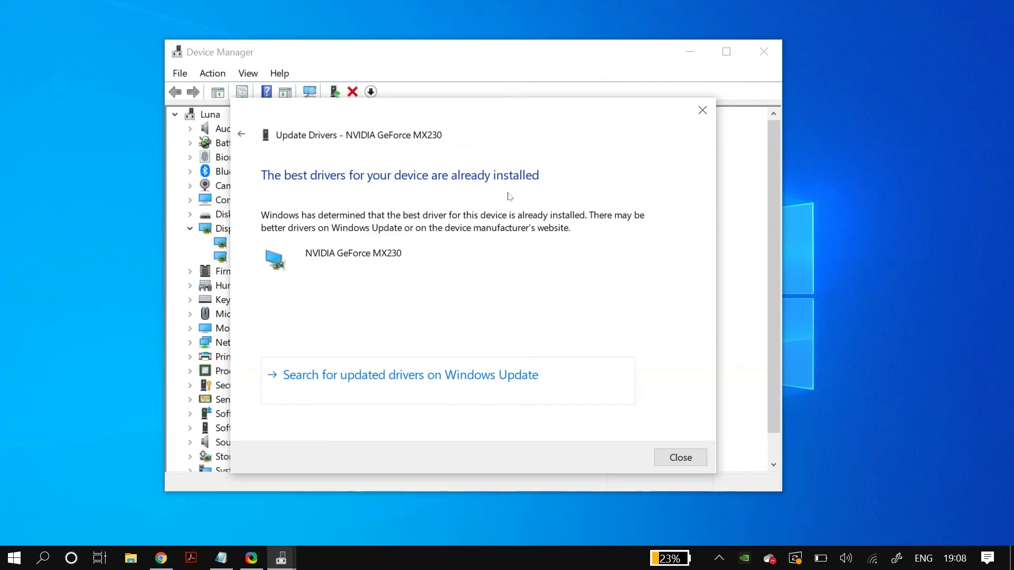
{"action": "left_click", "coordinate": [681, 457]}
{"action": "right_click", "coordinate": [285, 258]}
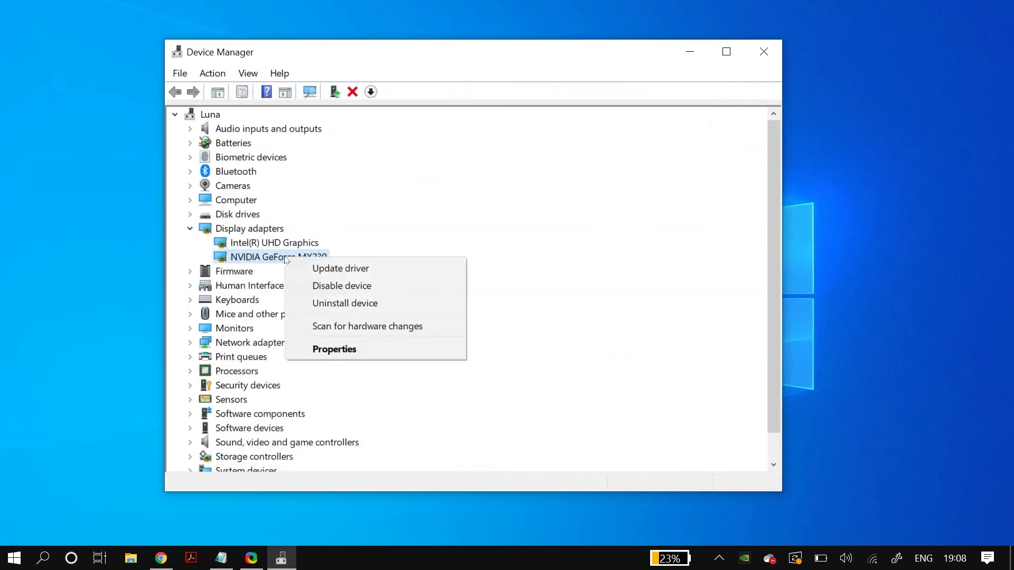
Step: Reinstall the NVIDIA GeForce MX230 driver by picking it from the compatible drivers already on this computer
{"action": "left_click", "coordinate": [333, 271]}
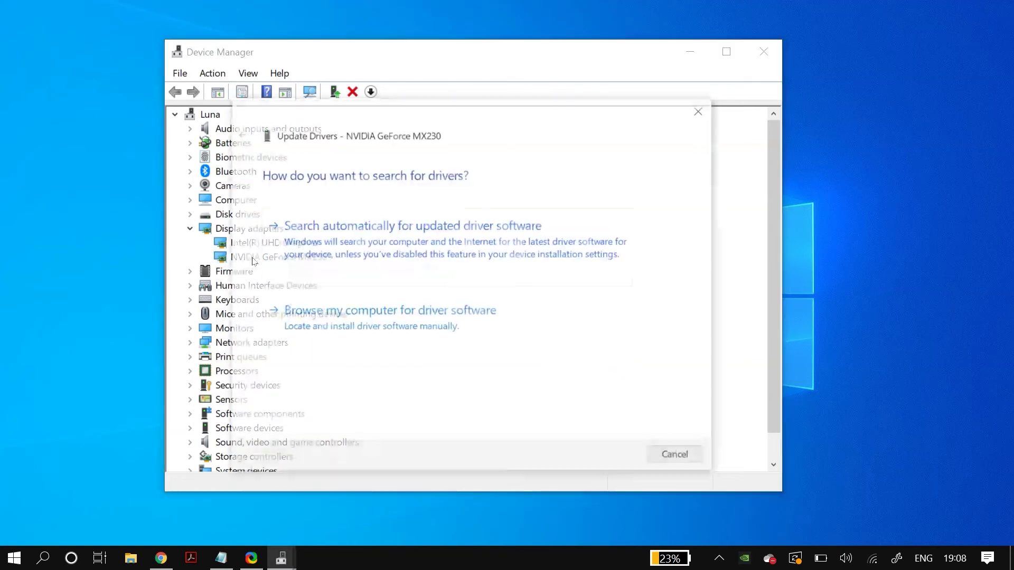
{"action": "left_click", "coordinate": [549, 317]}
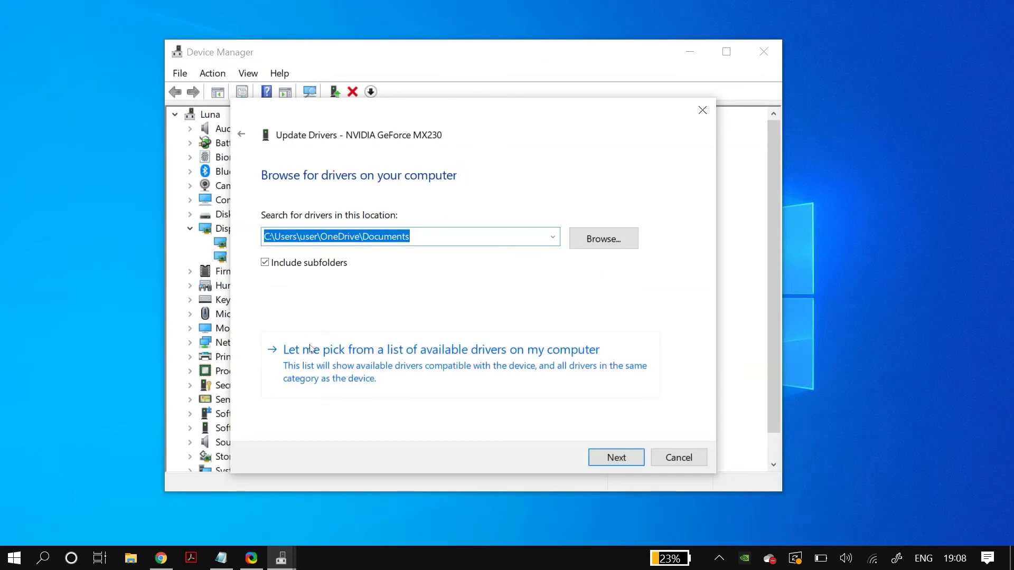
{"action": "left_click", "coordinate": [564, 376]}
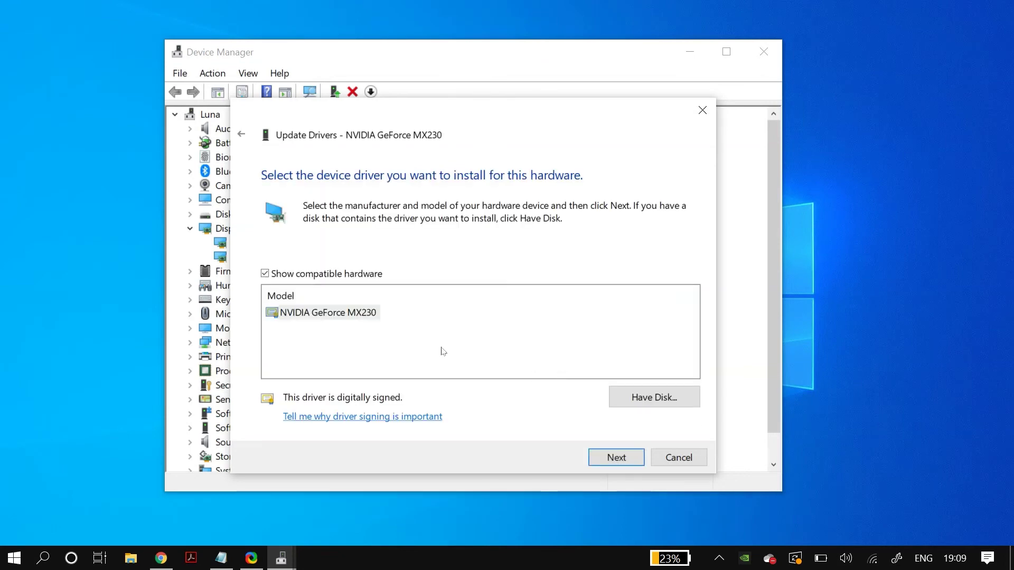
{"action": "left_click", "coordinate": [305, 275]}
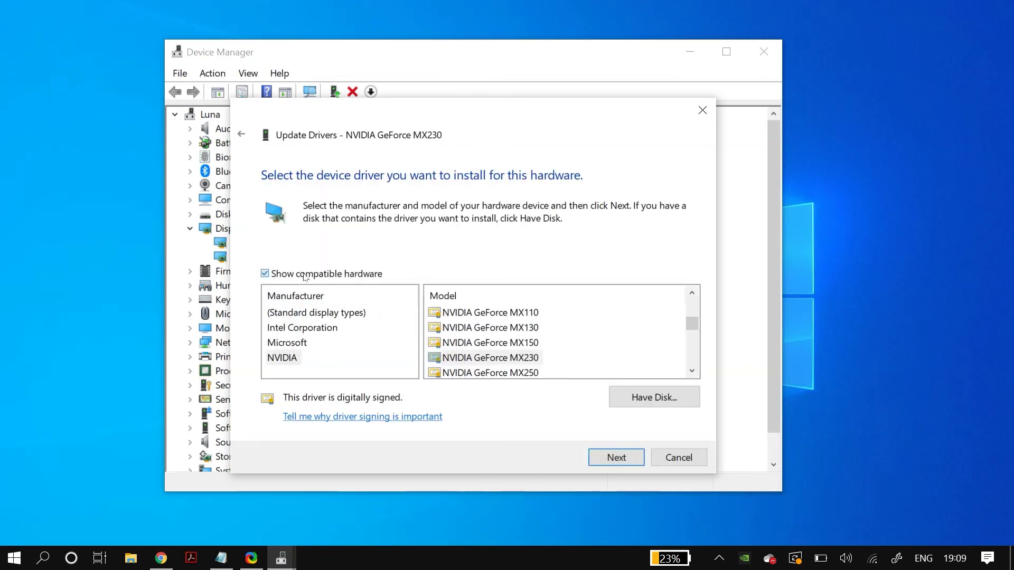
{"action": "left_click", "coordinate": [305, 275]}
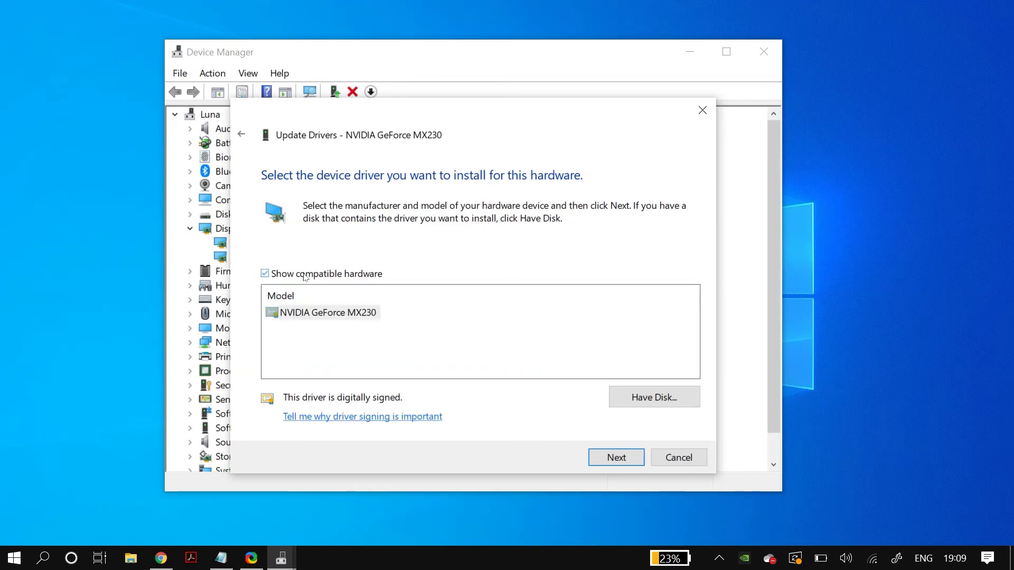
{"action": "left_click", "coordinate": [304, 316]}
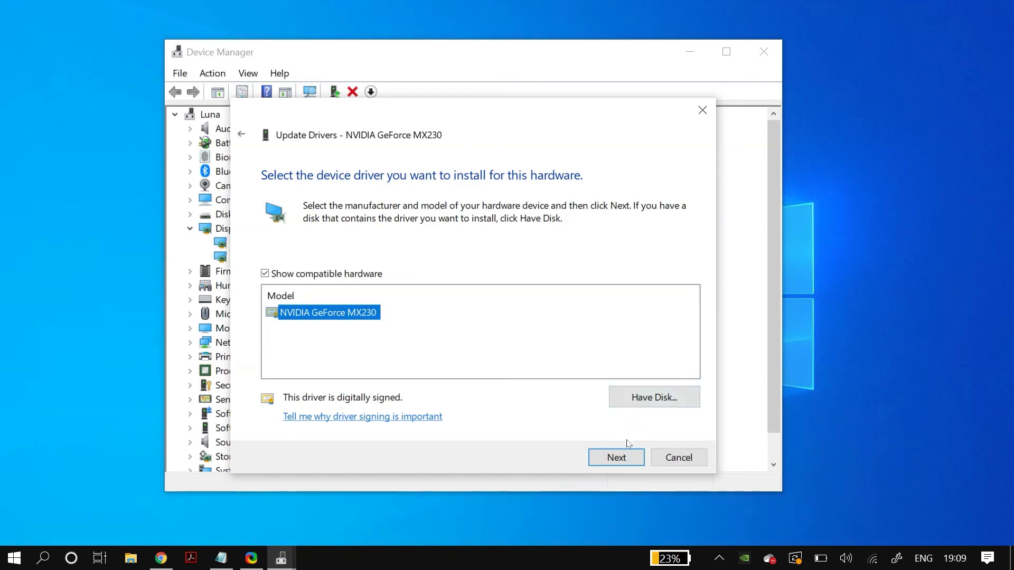
{"action": "left_click", "coordinate": [615, 459]}
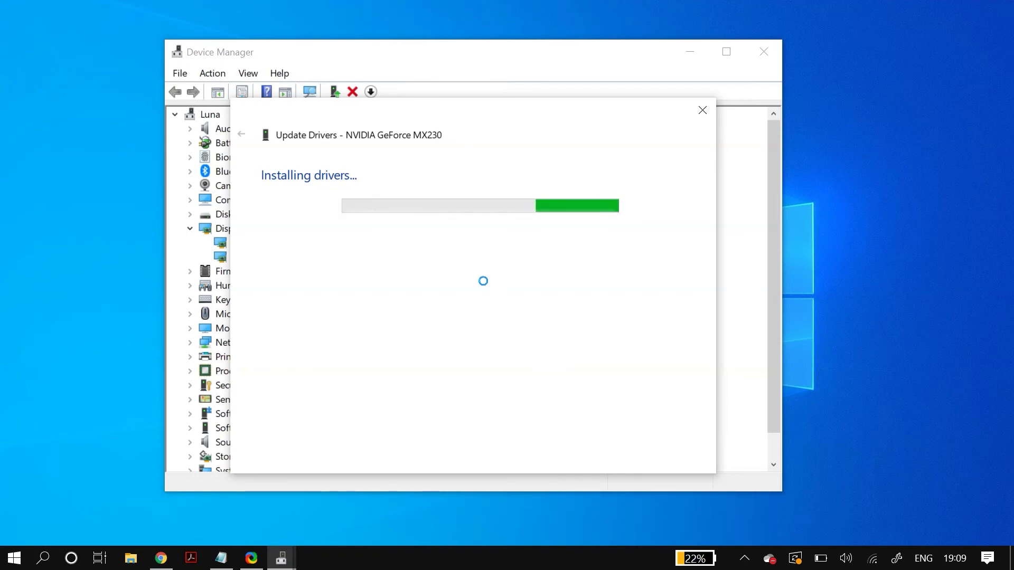
{"action": "left_click", "coordinate": [680, 458]}
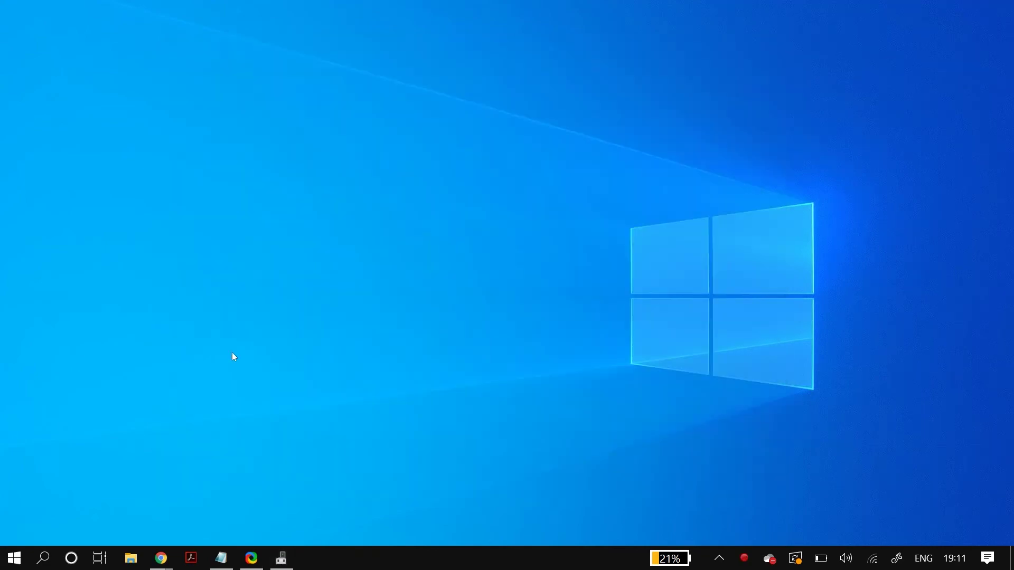
Step: Bring back the GeForce MX230 product page in Chrome, skim its overview, then minimize the browser
{"action": "mouse_move", "coordinate": [161, 558]}
{"action": "left_click", "coordinate": [274, 520]}
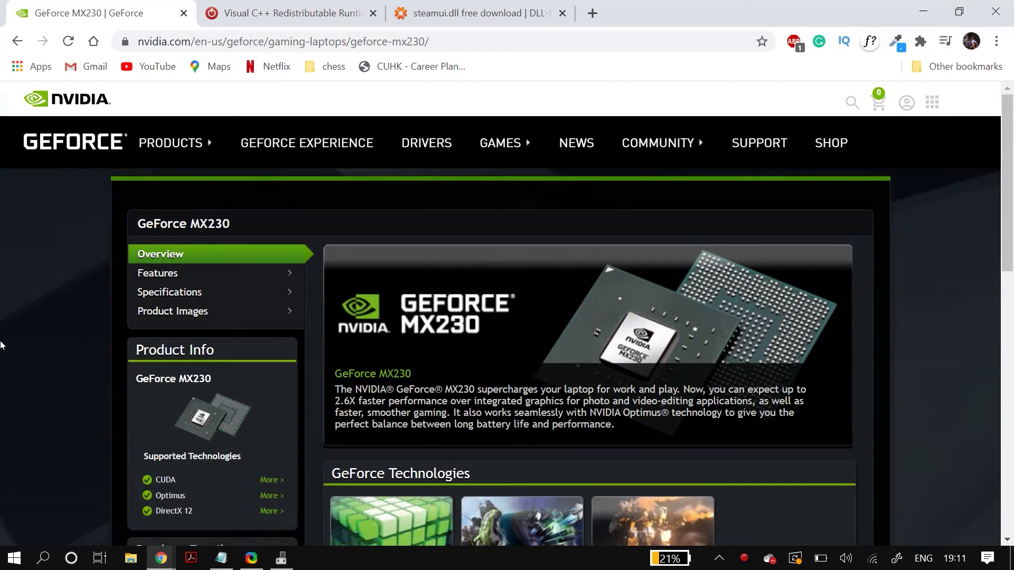
{"action": "scroll", "coordinate": [1, 345], "scroll_direction": "down", "scroll_amount": 2}
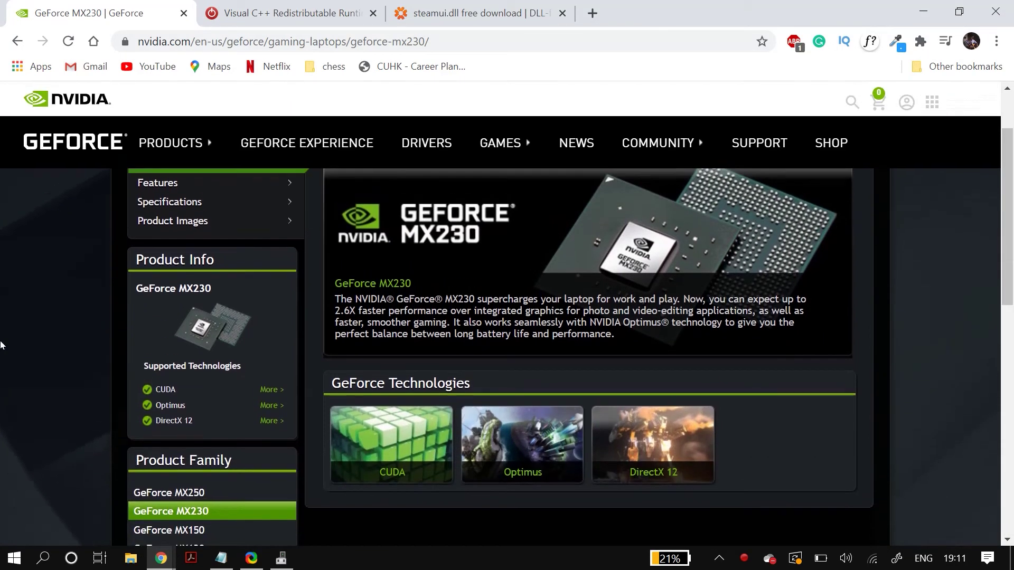
{"action": "scroll", "coordinate": [1, 345], "scroll_direction": "up", "scroll_amount": 2}
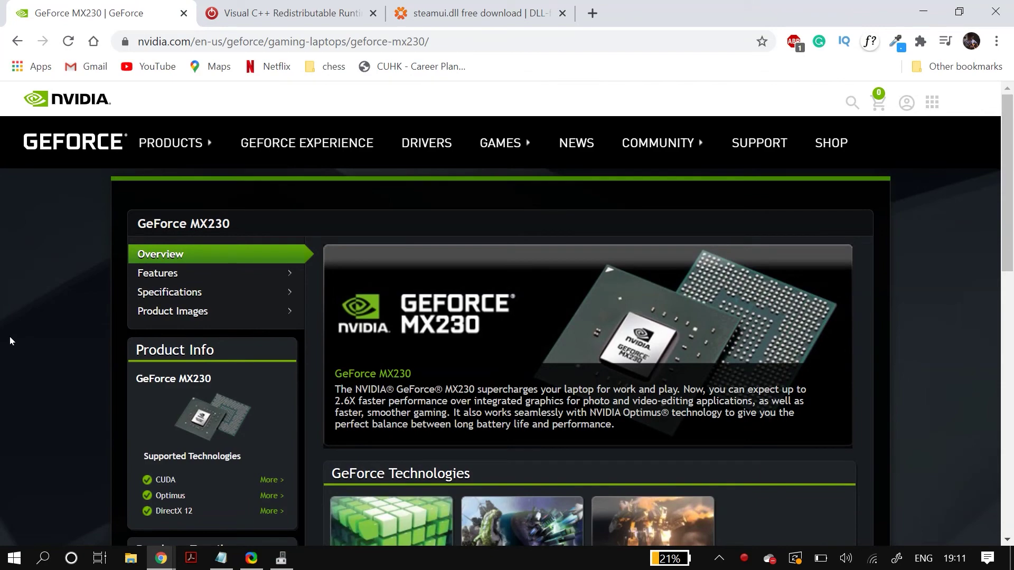
{"action": "left_click", "coordinate": [924, 11]}
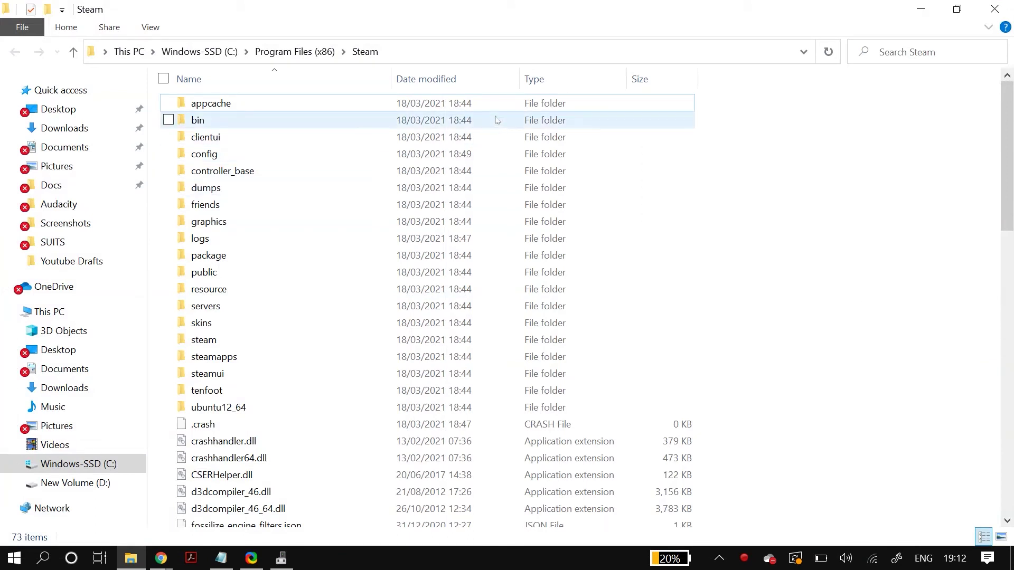
Step: Delete all contents of the Steam folder, skipping the items that are in use
{"action": "left_click_drag", "start_coordinate": [754, 102], "coordinate": [151, 528]}
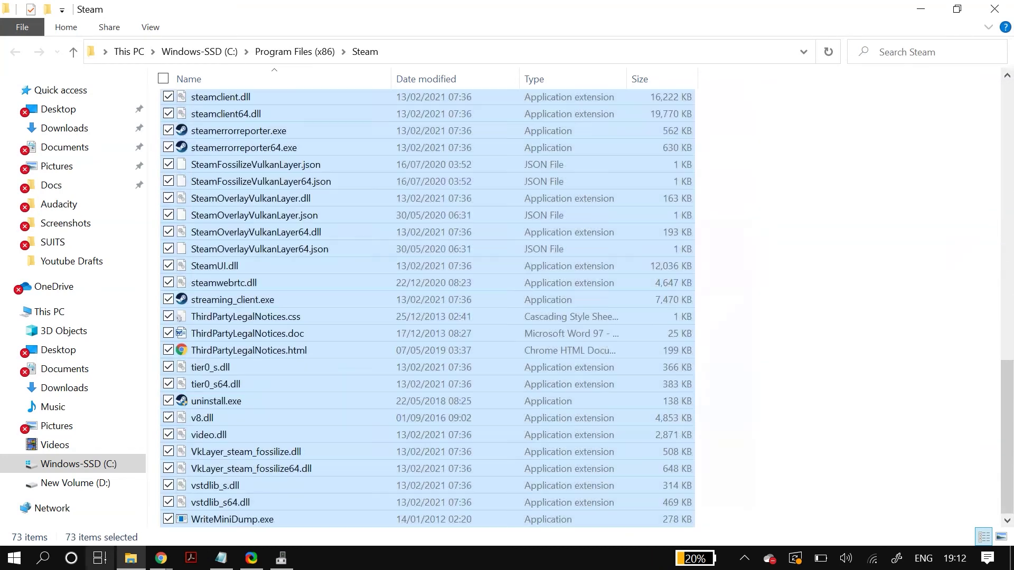
{"action": "scroll", "coordinate": [338, 317], "scroll_direction": "up", "scroll_amount": 10}
{"action": "right_click", "coordinate": [376, 223]}
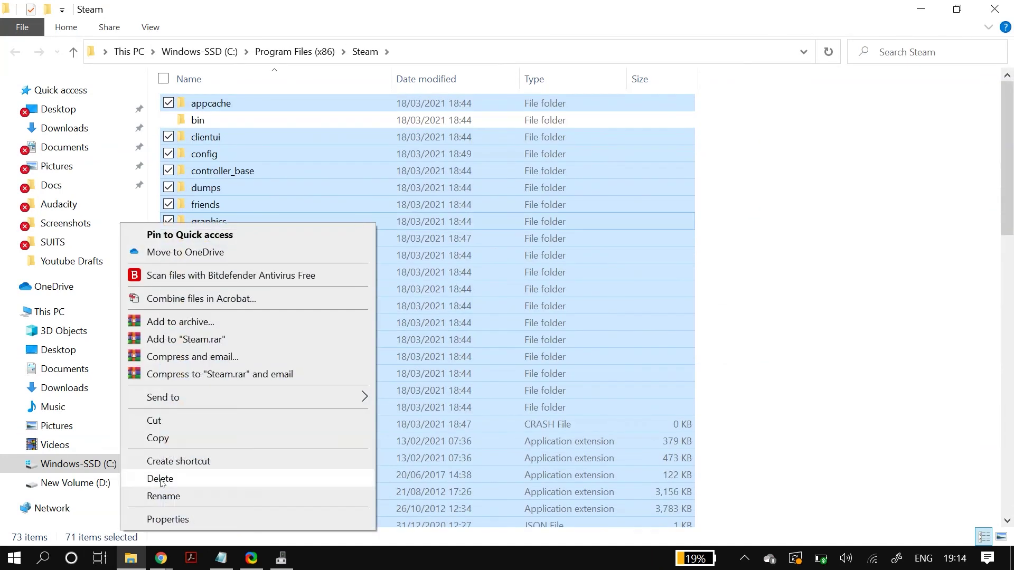
{"action": "left_click", "coordinate": [160, 479]}
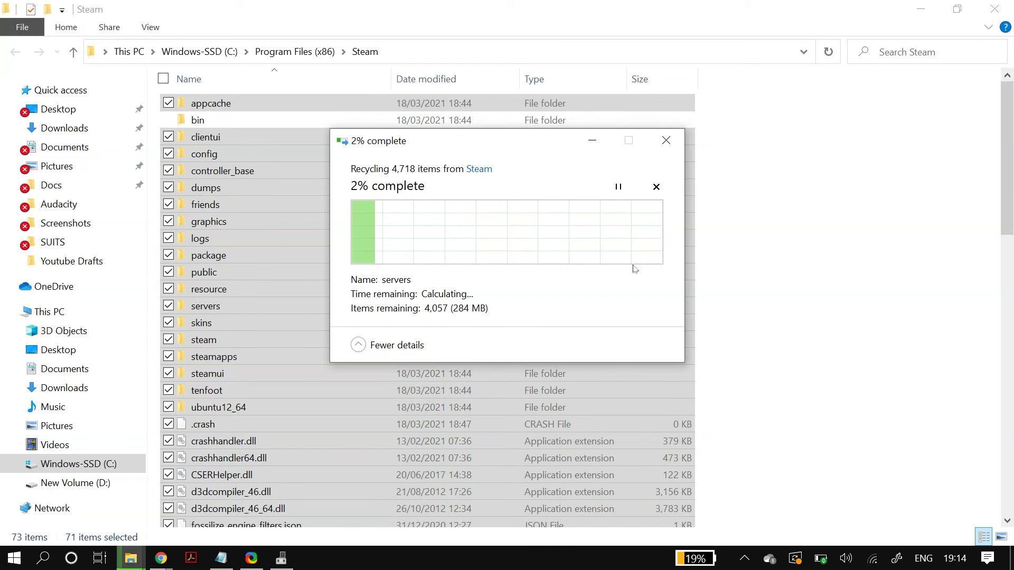
{"action": "left_click", "coordinate": [558, 303]}
Step: Launch steam.exe so Steam rebuilds its files, then close Steam and the folder window
{"action": "double_click", "coordinate": [211, 136]}
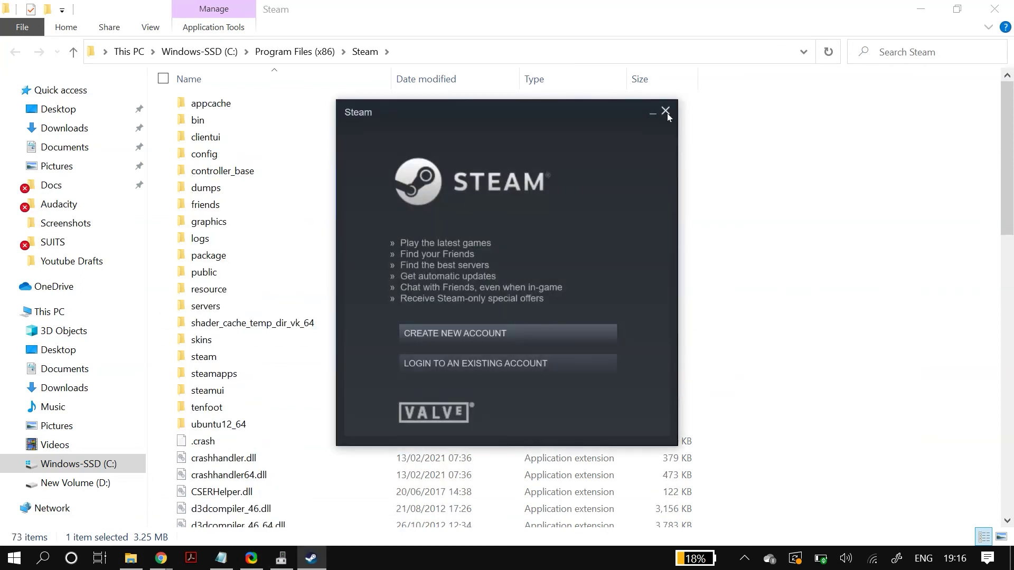
{"action": "left_click", "coordinate": [665, 111]}
{"action": "left_click", "coordinate": [993, 9]}
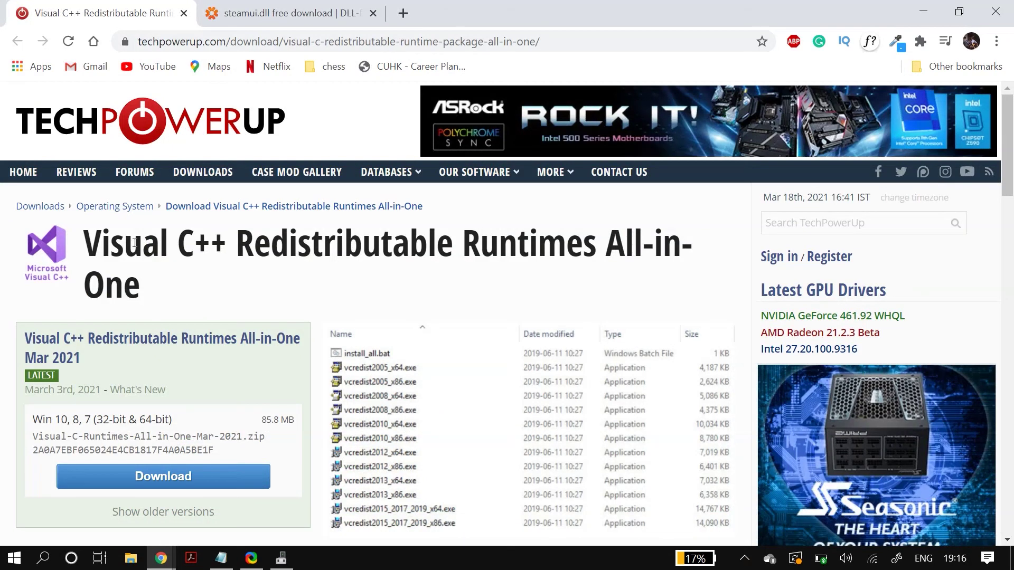
Step: Close the Visual C++ Redistributable tab in Chrome
{"action": "left_click_drag", "start_coordinate": [89, 240], "coordinate": [228, 286]}
{"action": "left_click", "coordinate": [257, 252]}
{"action": "scroll", "coordinate": [257, 253], "scroll_direction": "down", "scroll_amount": 5}
{"action": "scroll", "coordinate": [257, 252], "scroll_direction": "up", "scroll_amount": 5}
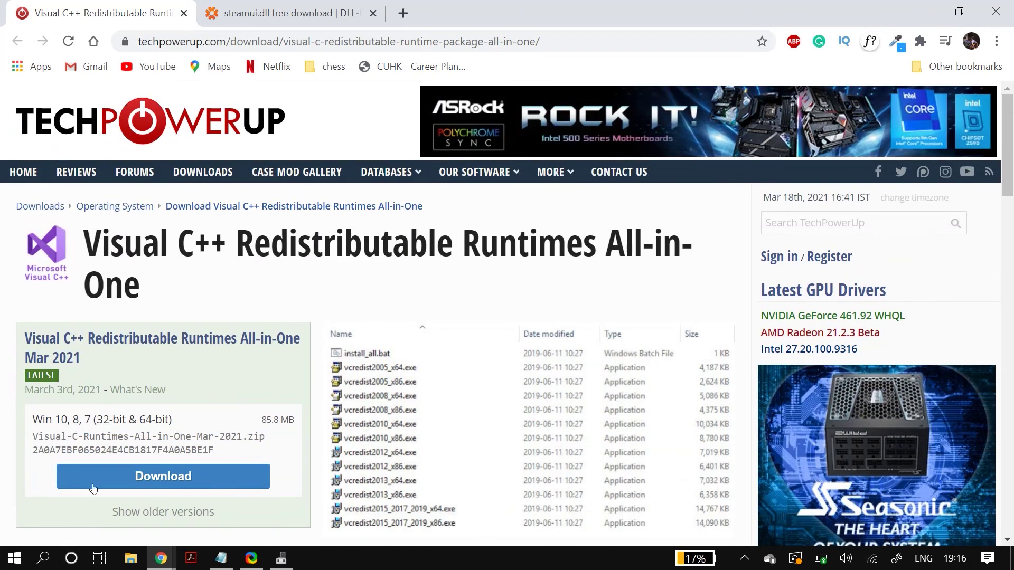
{"action": "left_click", "coordinate": [184, 13]}
Step: Download steamui.dll version 5.97.91.35 from the DLL-files page
{"action": "left_click_drag", "start_coordinate": [121, 277], "coordinate": [267, 277]}
{"action": "left_click", "coordinate": [78, 323]}
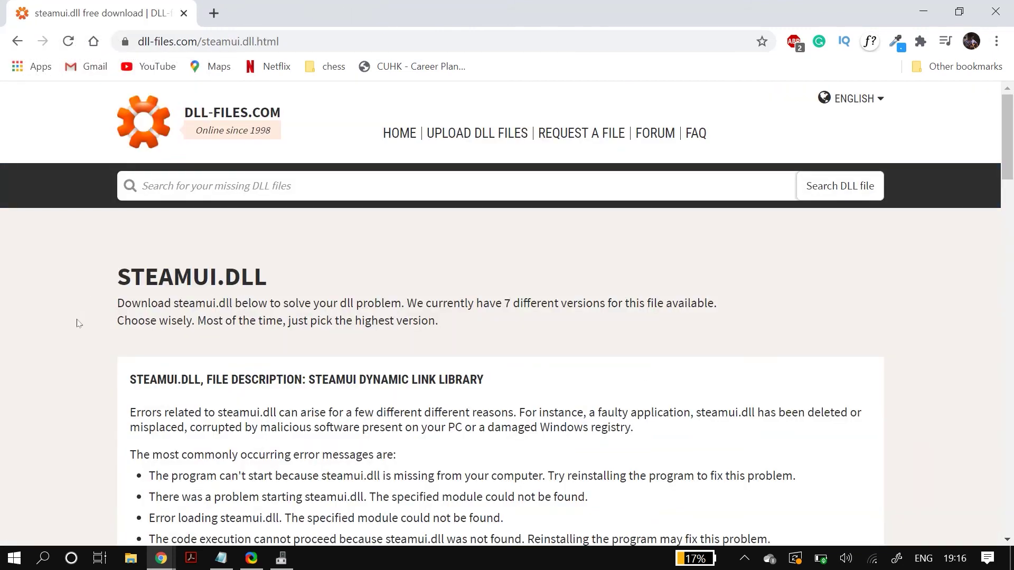
{"action": "scroll", "coordinate": [78, 323], "scroll_direction": "down", "scroll_amount": 5}
{"action": "scroll", "coordinate": [78, 323], "scroll_direction": "down", "scroll_amount": 3}
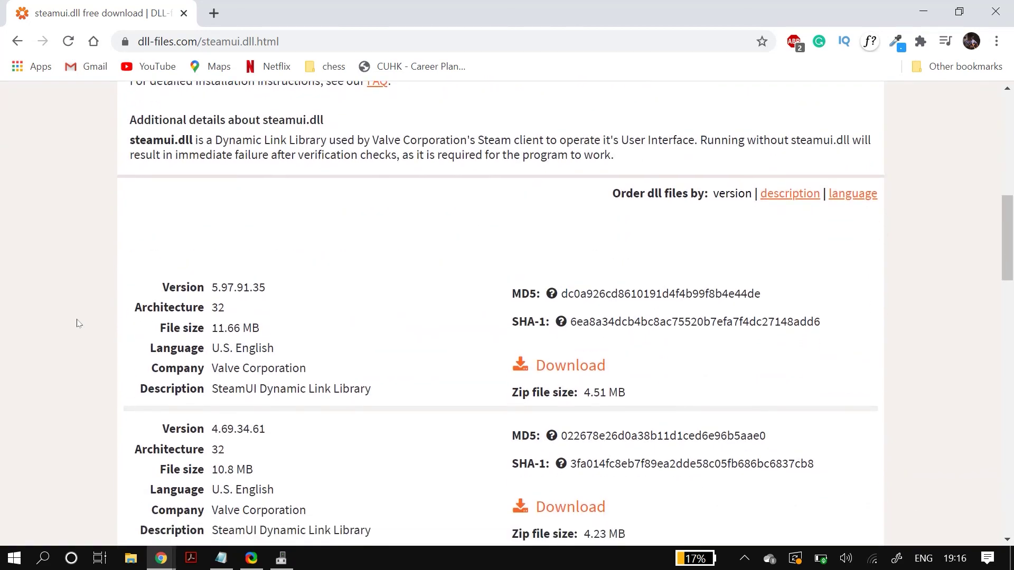
{"action": "left_click", "coordinate": [570, 348]}
{"action": "scroll", "coordinate": [434, 277], "scroll_direction": "down", "scroll_amount": 3}
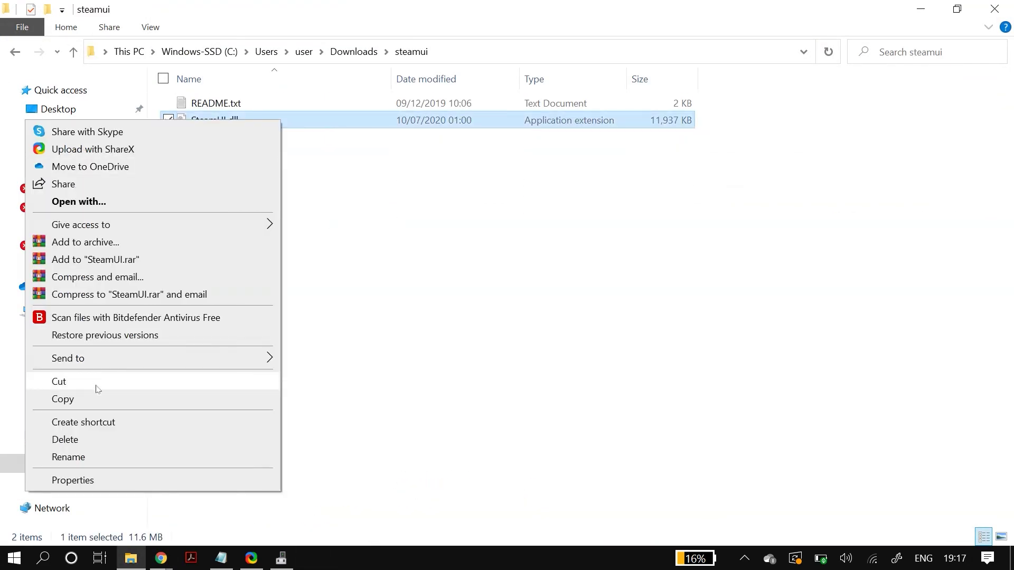
Step: Extract steamui.zip, paste SteamUI.dll into the Steam folder, then close both Explorer windows
{"action": "left_click", "coordinate": [15, 53]}
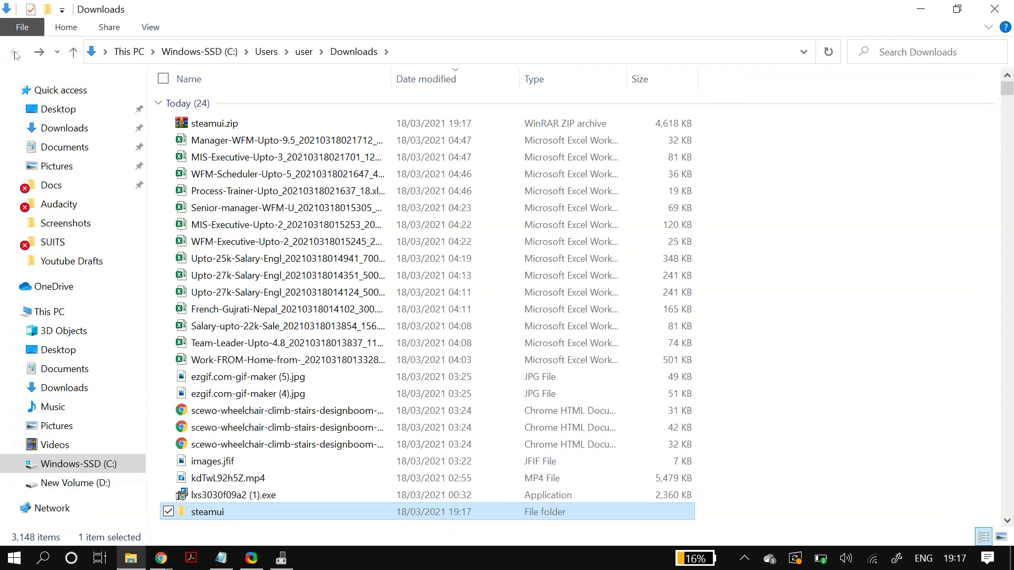
{"action": "right_click", "coordinate": [130, 558]}
{"action": "left_click", "coordinate": [75, 255]}
{"action": "right_click", "coordinate": [761, 338]}
{"action": "left_click", "coordinate": [760, 338]}
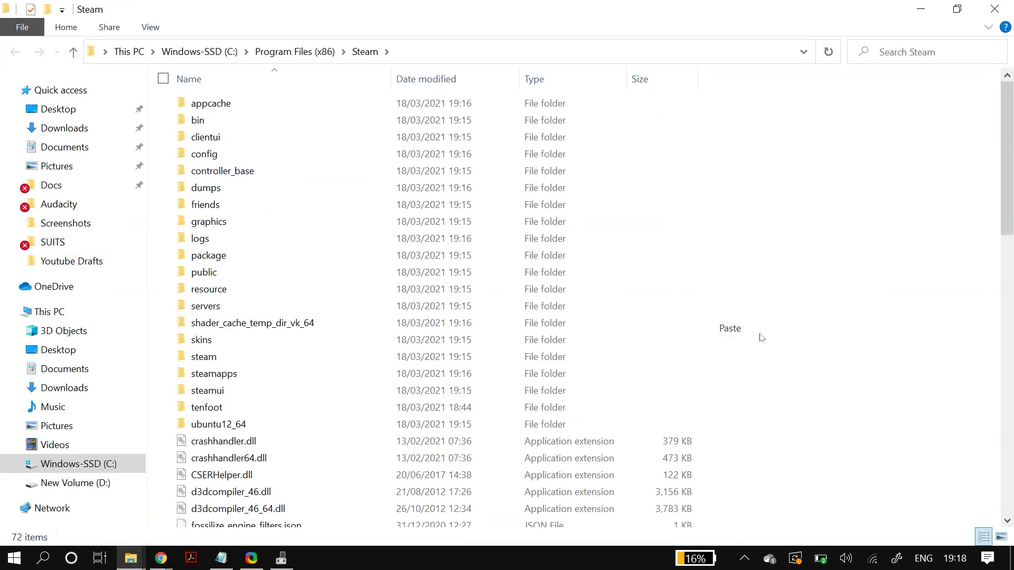
{"action": "left_click", "coordinate": [454, 290]}
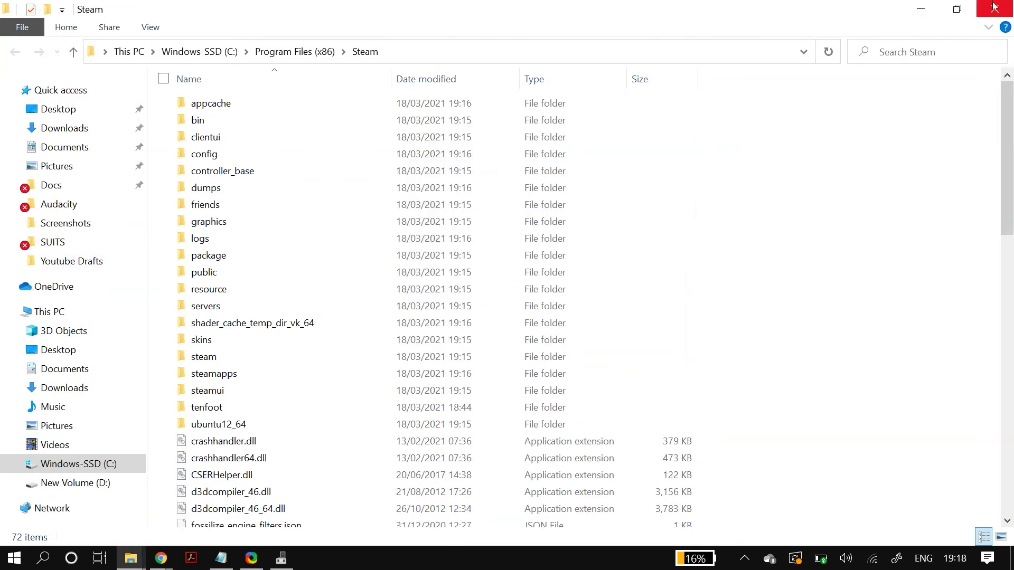
{"action": "left_click", "coordinate": [993, 6]}
{"action": "left_click", "coordinate": [1001, 8]}
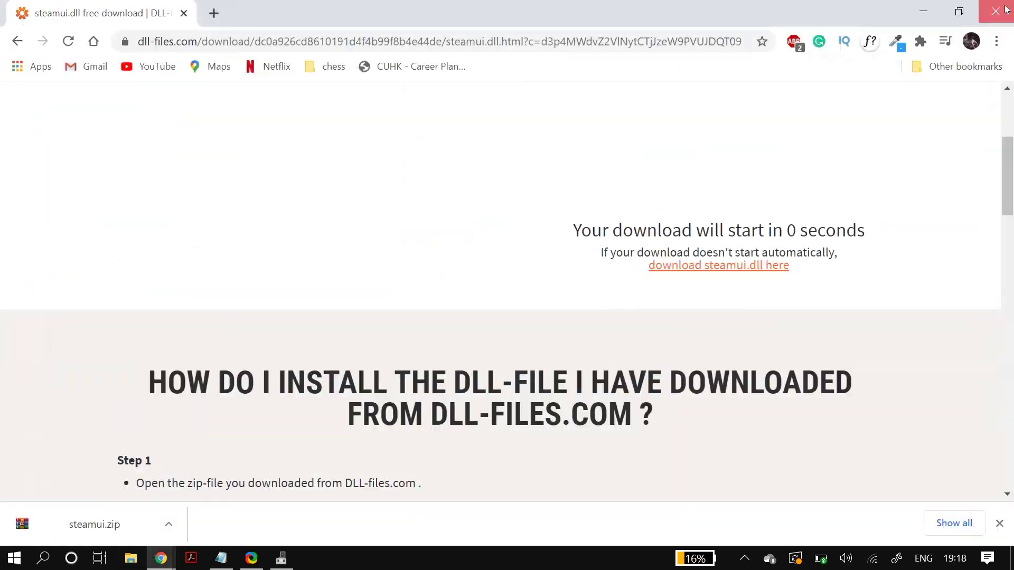